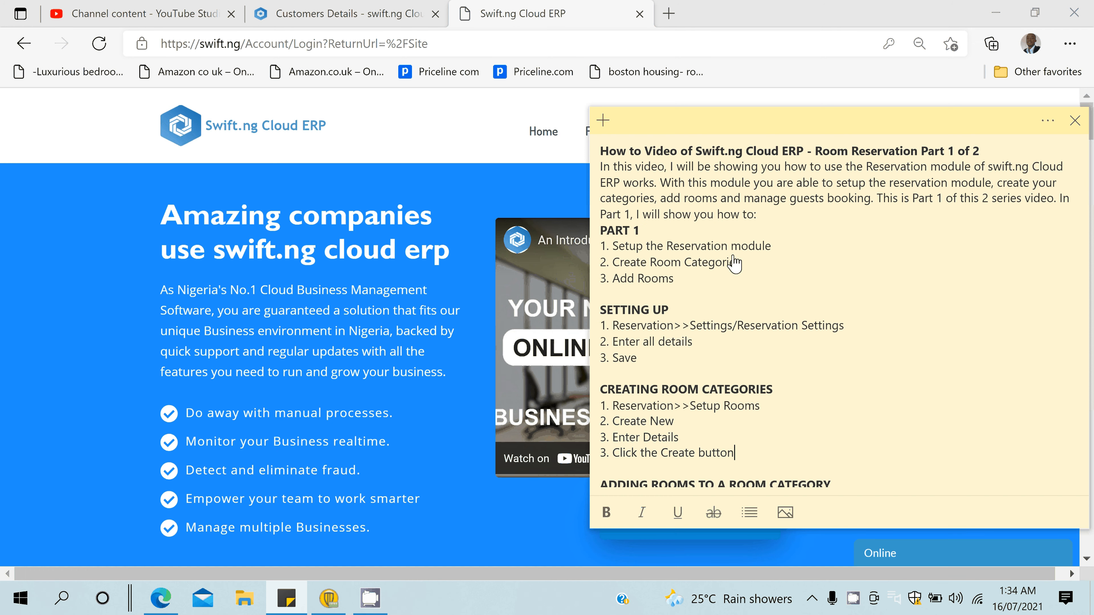
Step: Read through the room reservation notes, covering module setup, room categories, adding rooms and making reservations
key("Down")
key("Down")
key("Down")
key("Down")
key("Down")
key("Down")
key("Down")
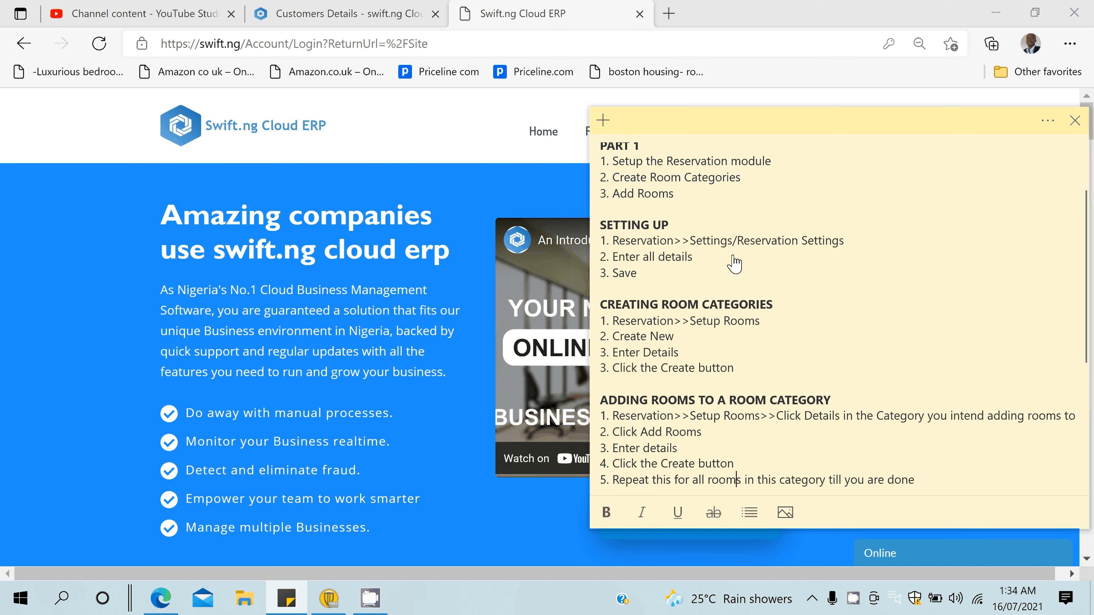
key("Down")
key("Down")
key("Down")
key("Down")
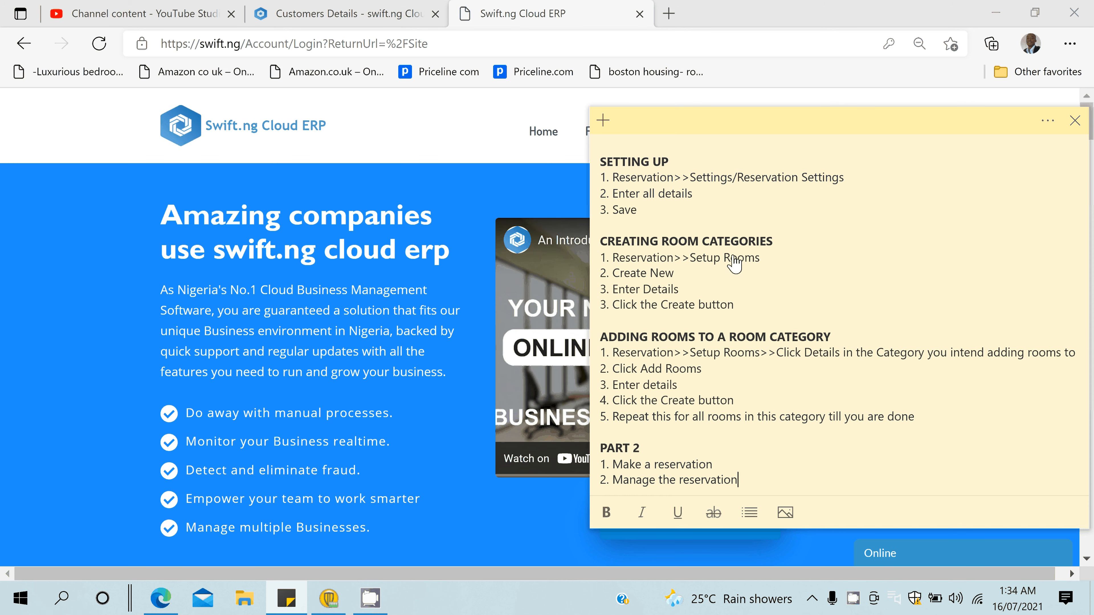
key("Down")
key("Down")
key("Down")
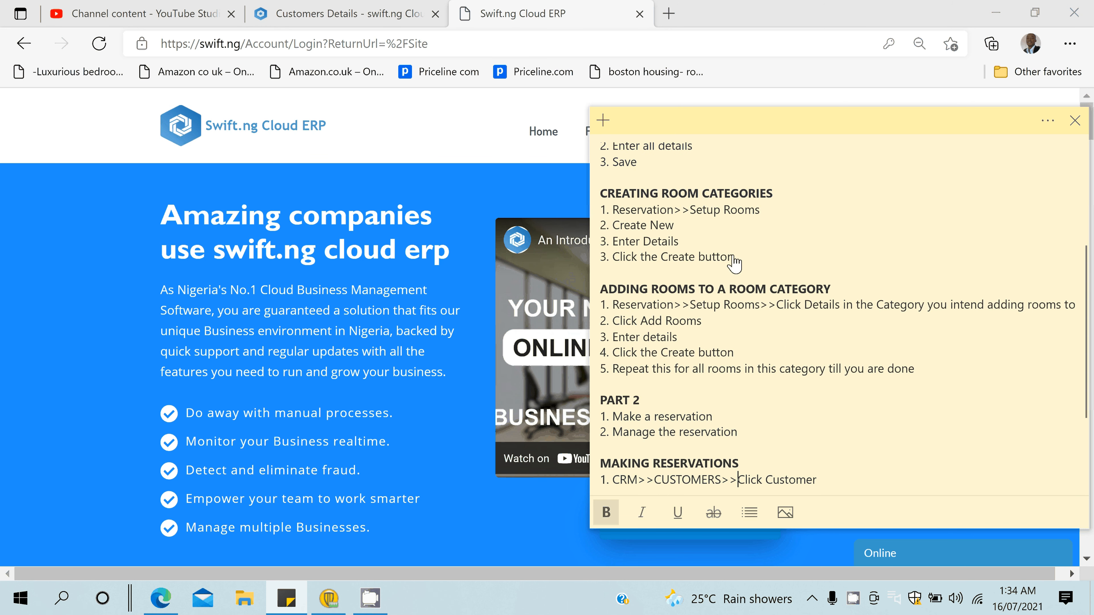
key("Down")
key("Down")
key("Down")
key("Down")
key("Down")
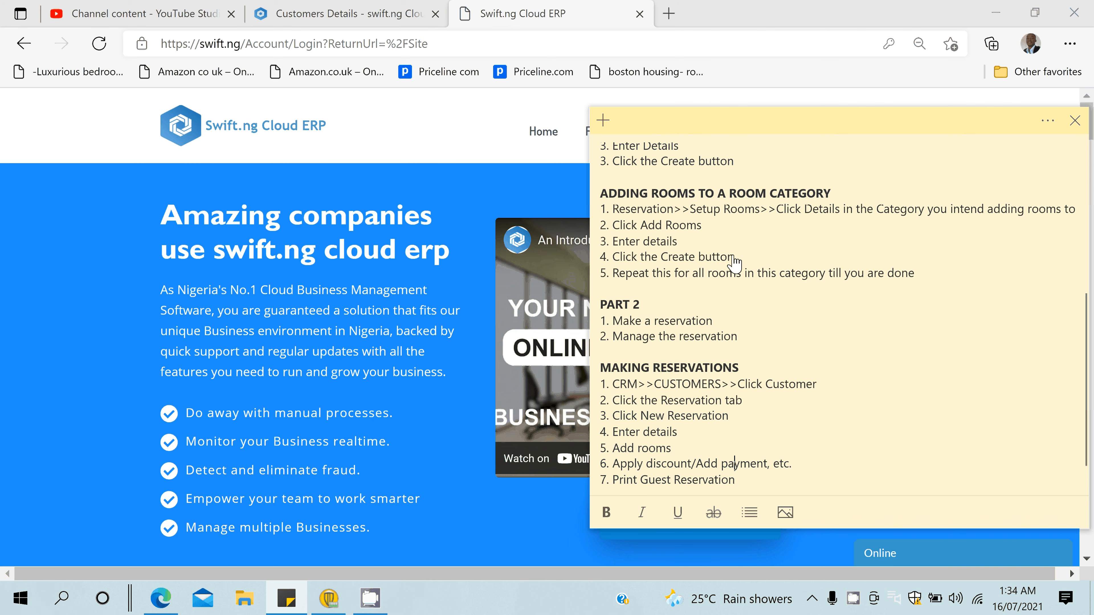
key("Page_Up")
key("Page_Up")
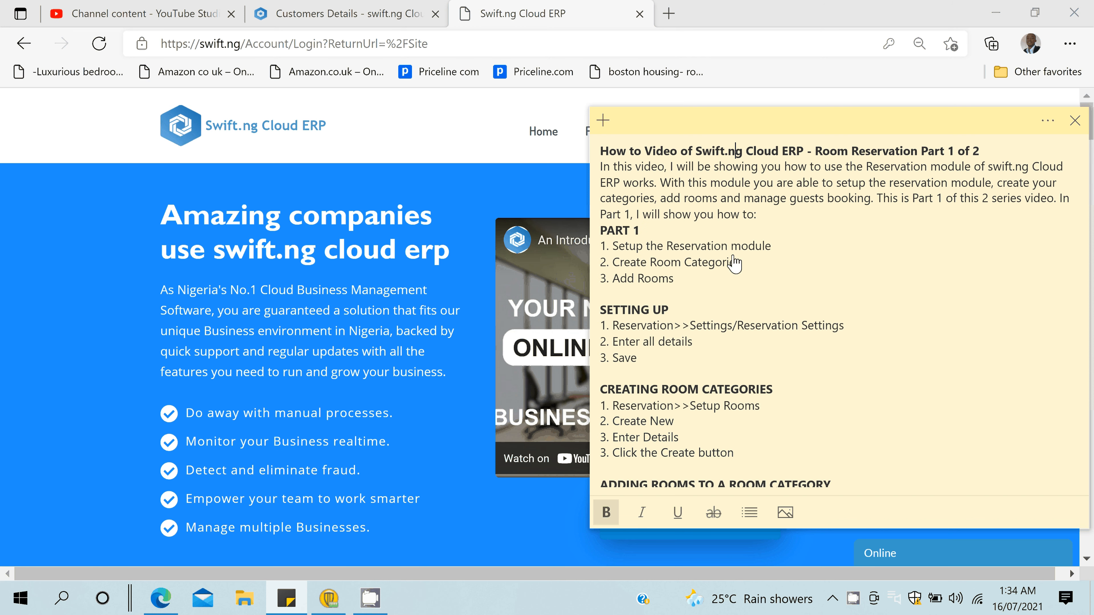
key("Down")
key("Page_Down")
key("Page_Down")
key("Page_Up")
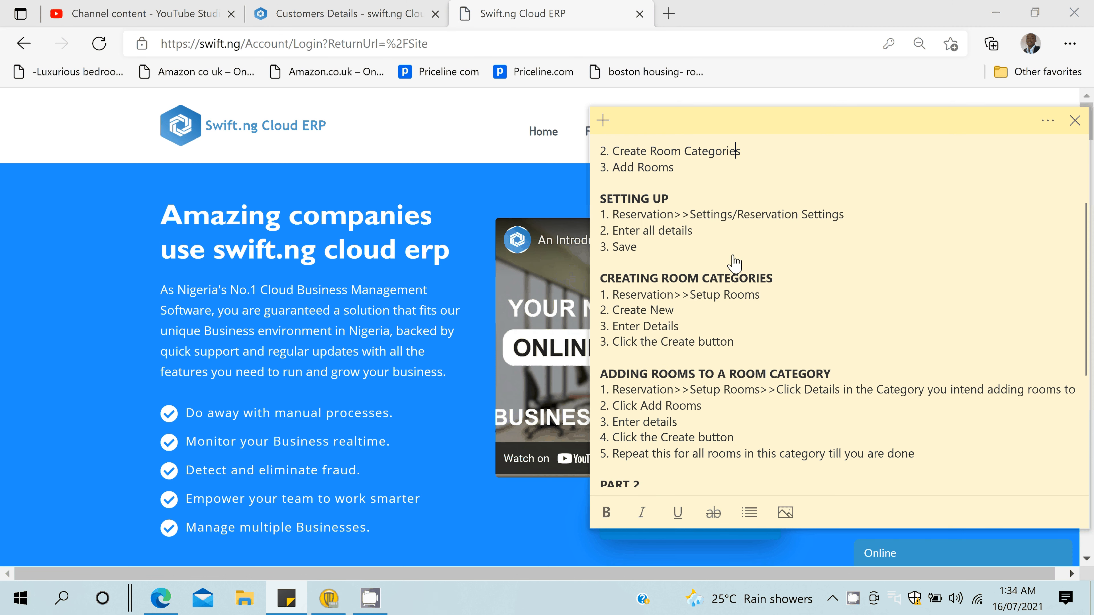
Step: Switch to the Swift.ng login page, log in with the prefilled credentials and enter the Hamza Nig Ltd branch
left_click(474, 140)
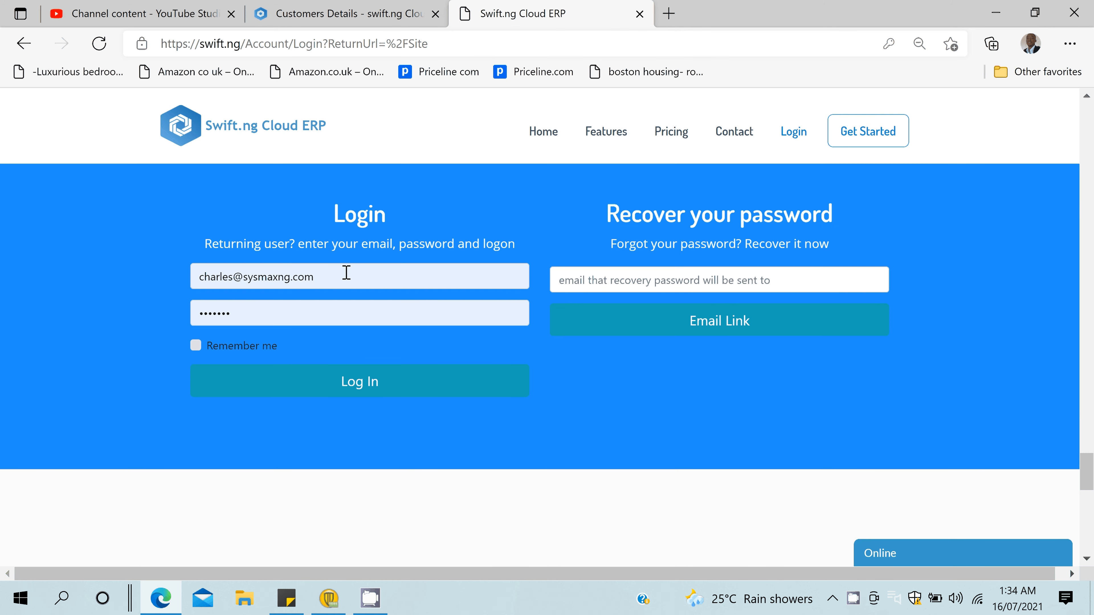
left_click(303, 379)
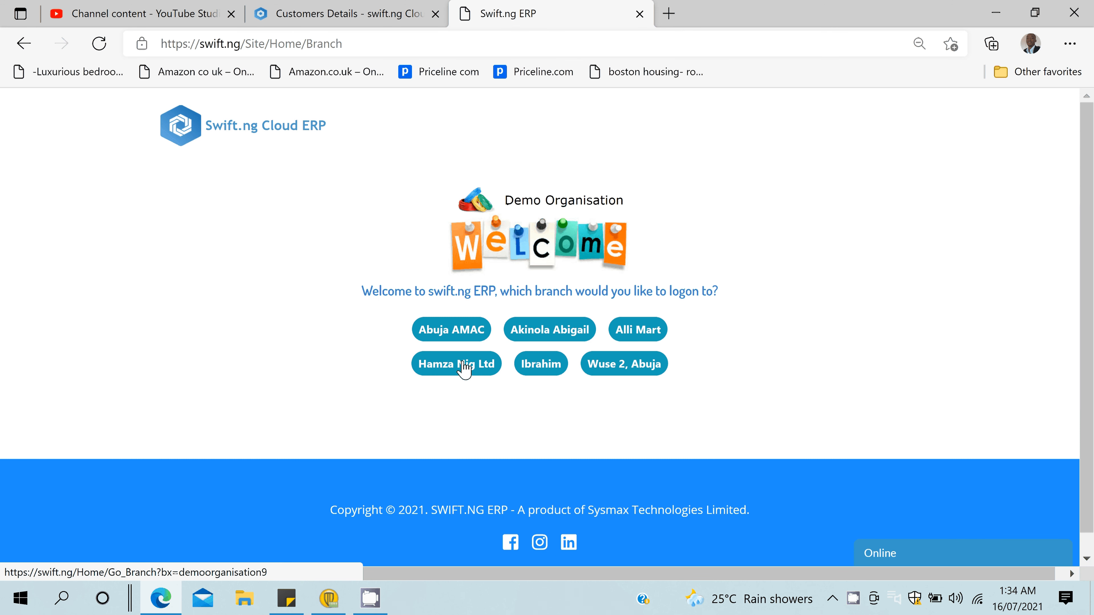
left_click(459, 369)
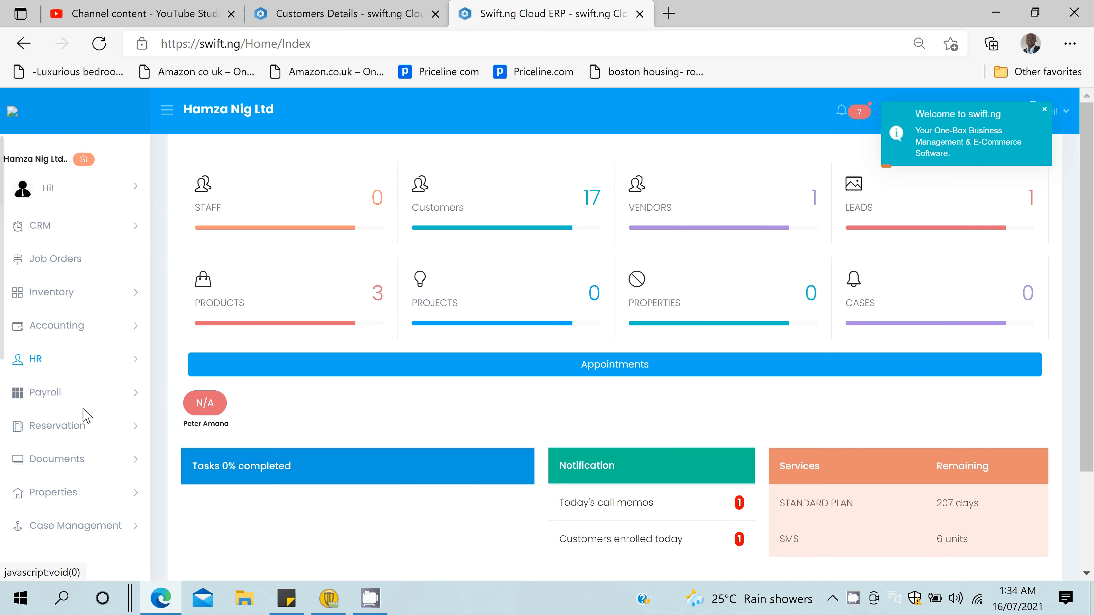
Step: Open the Enable Features page of the Admin module to check whether Reservation is enabled
scroll(60, 436, "down", 2)
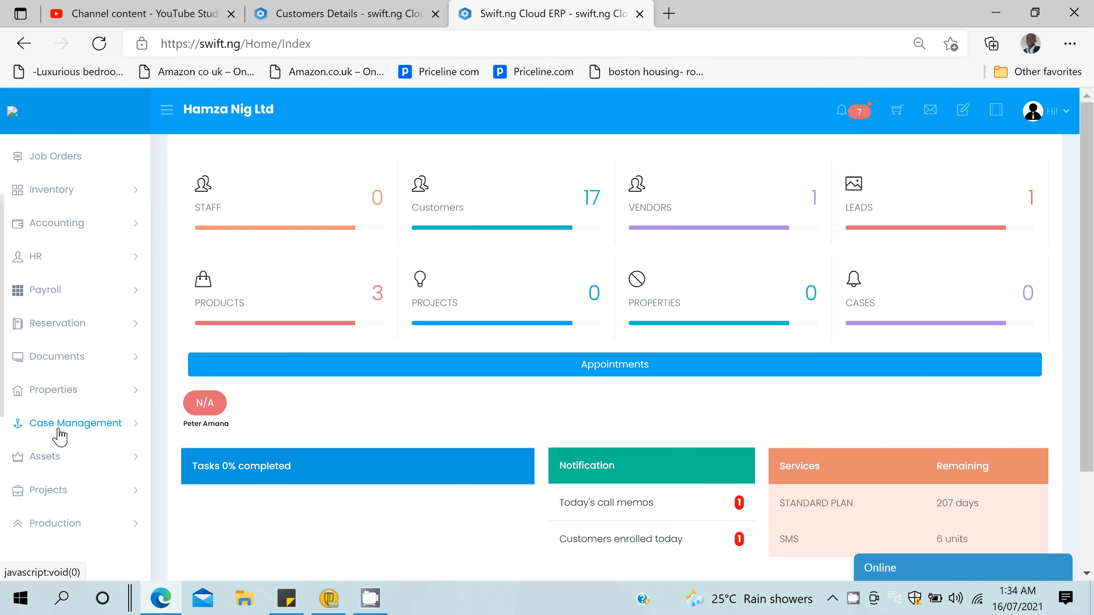
scroll(60, 436, "down", 2)
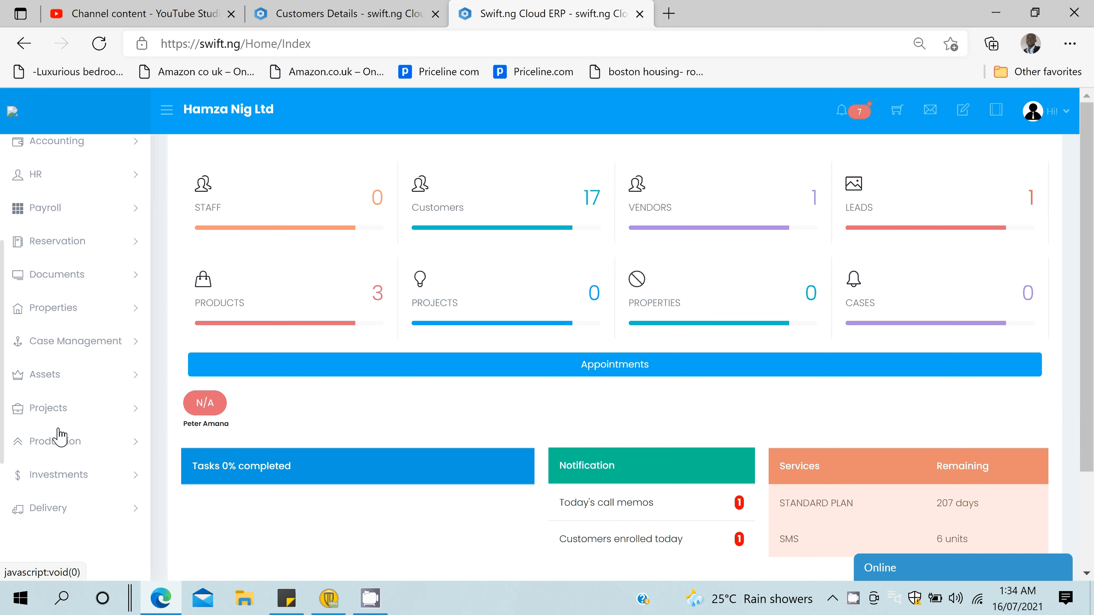
scroll(61, 436, "down", 3)
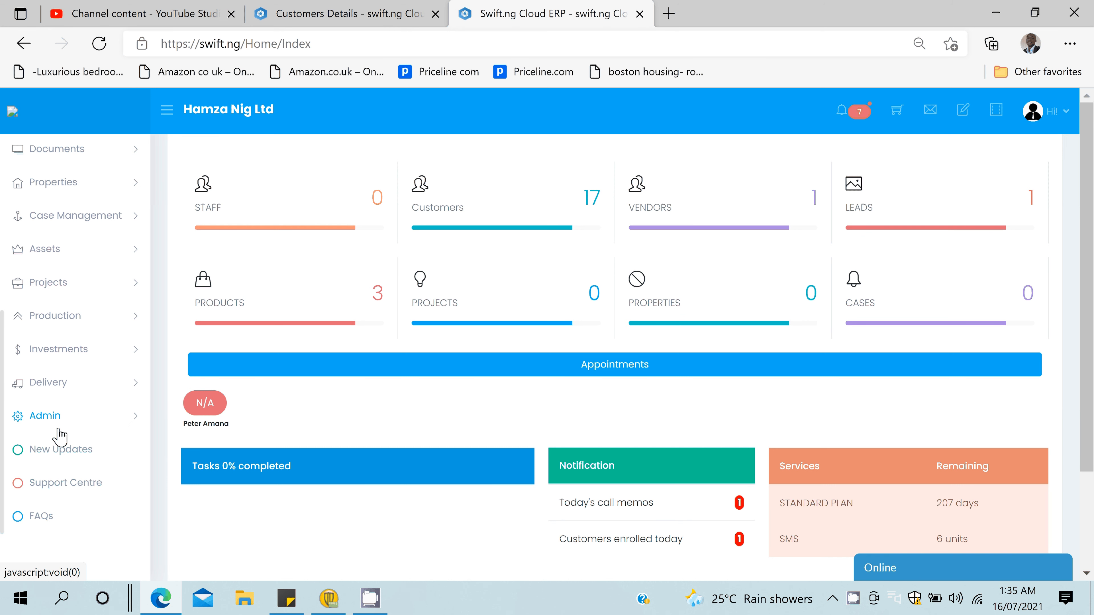
left_click(60, 433)
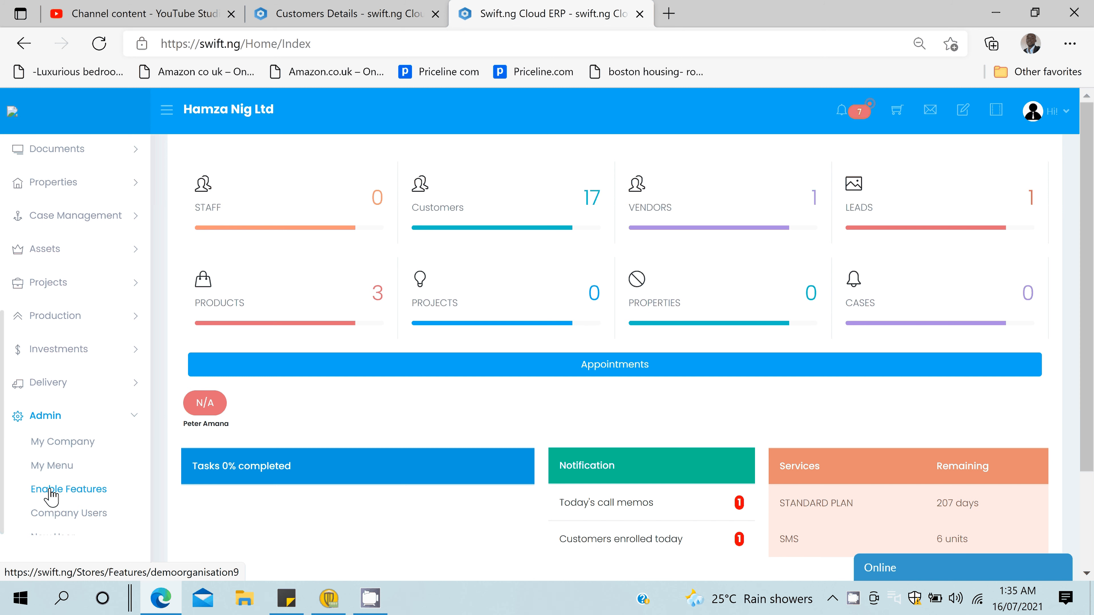
left_click(51, 491)
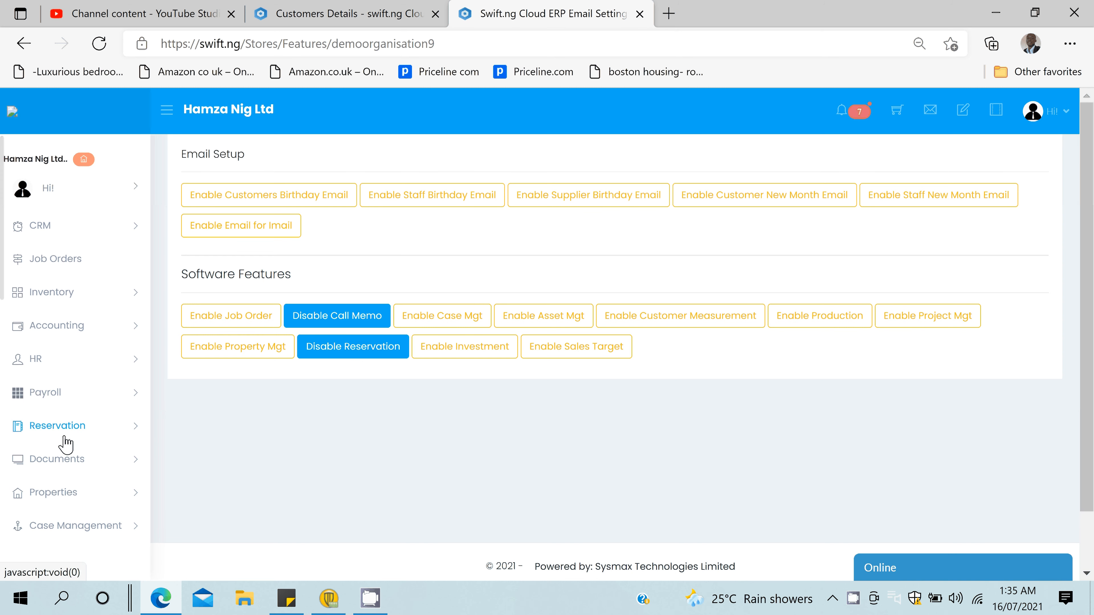
Step: Open the settings page of the Reservation module
left_click(71, 429)
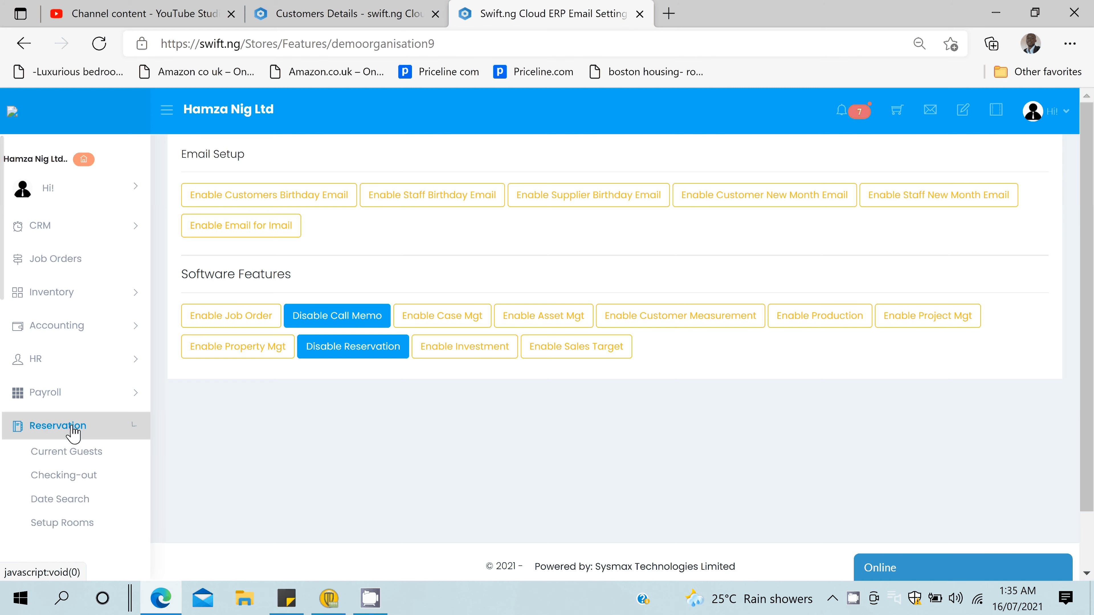
scroll(66, 431, "down", 1)
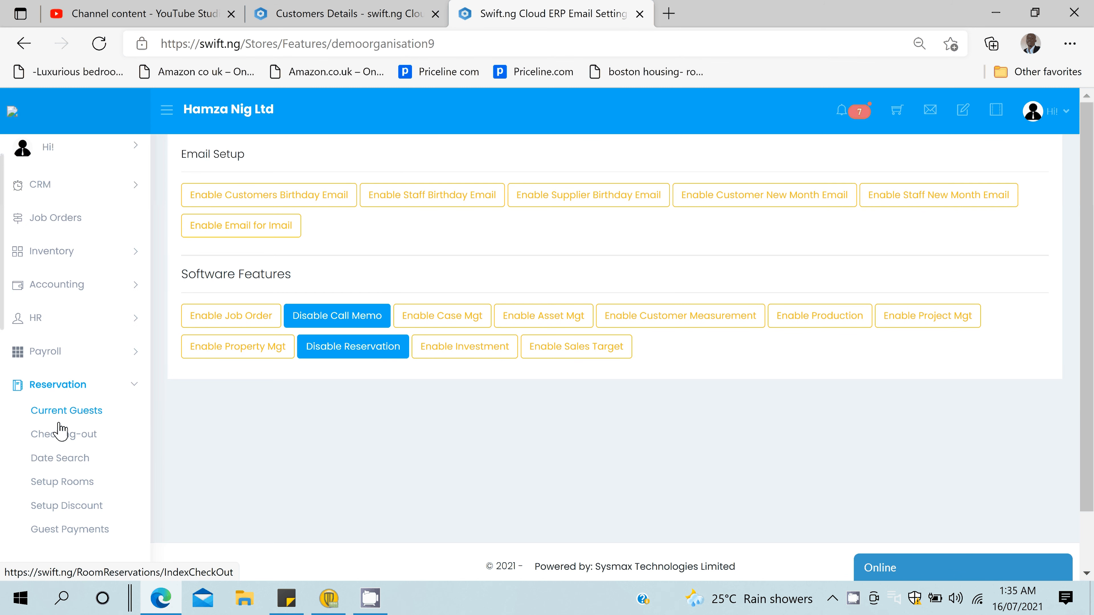
scroll(62, 429, "down", 2)
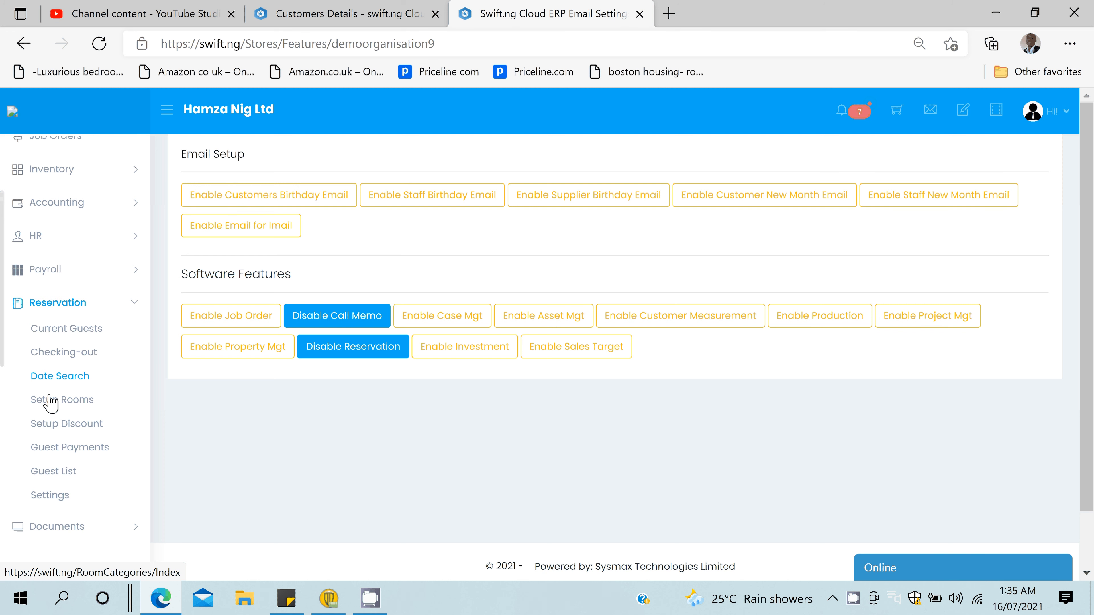
left_click(50, 495)
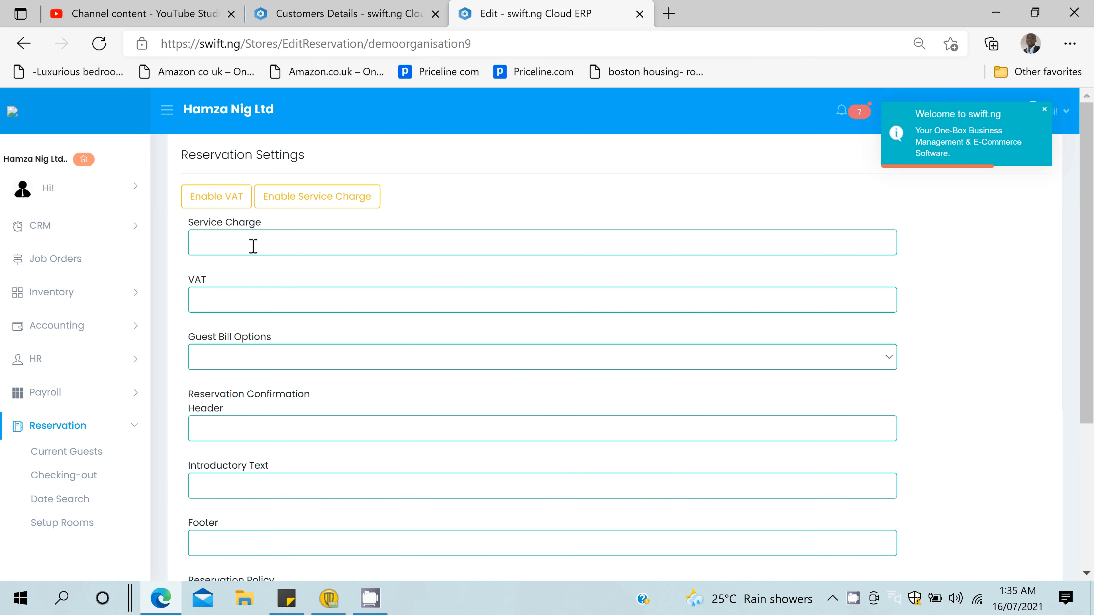
Step: Set the reservation service charge to 10 and the VAT to 7.5
left_click(253, 247)
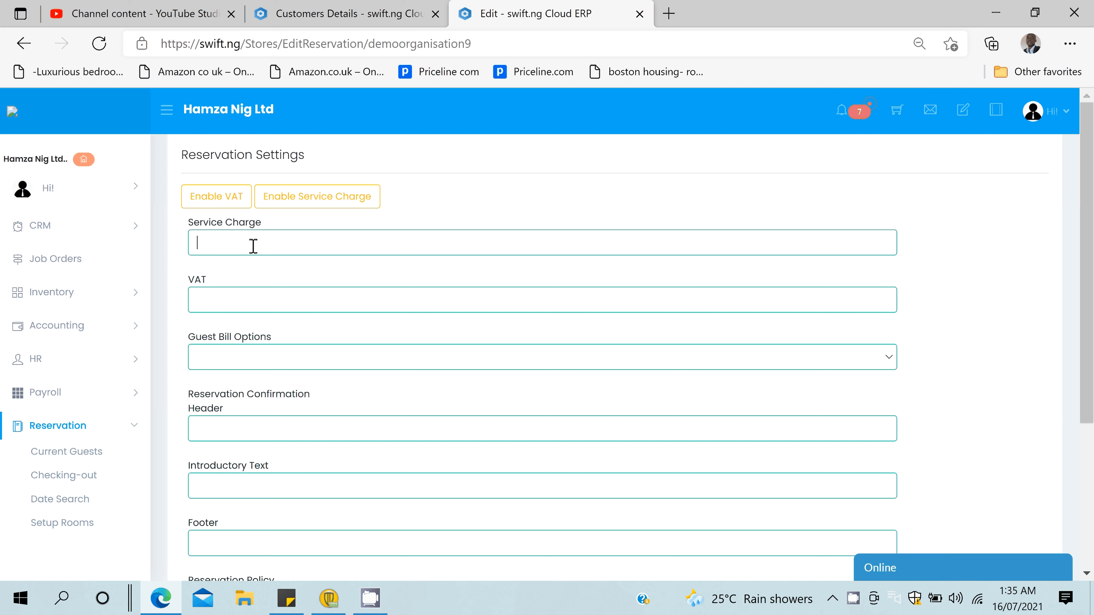
type("10")
key("Tab")
type("7.5")
Step: Fill the reservation confirmation header with the saved entry "RESERVATION CONFIRMATION"
left_click(379, 432)
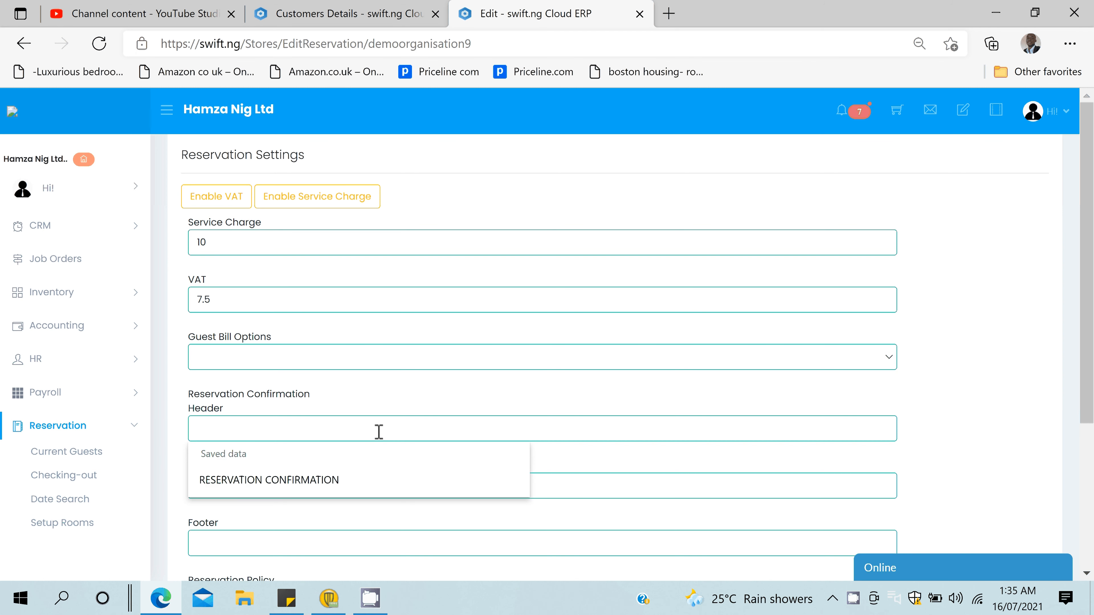
left_click(1093, 317)
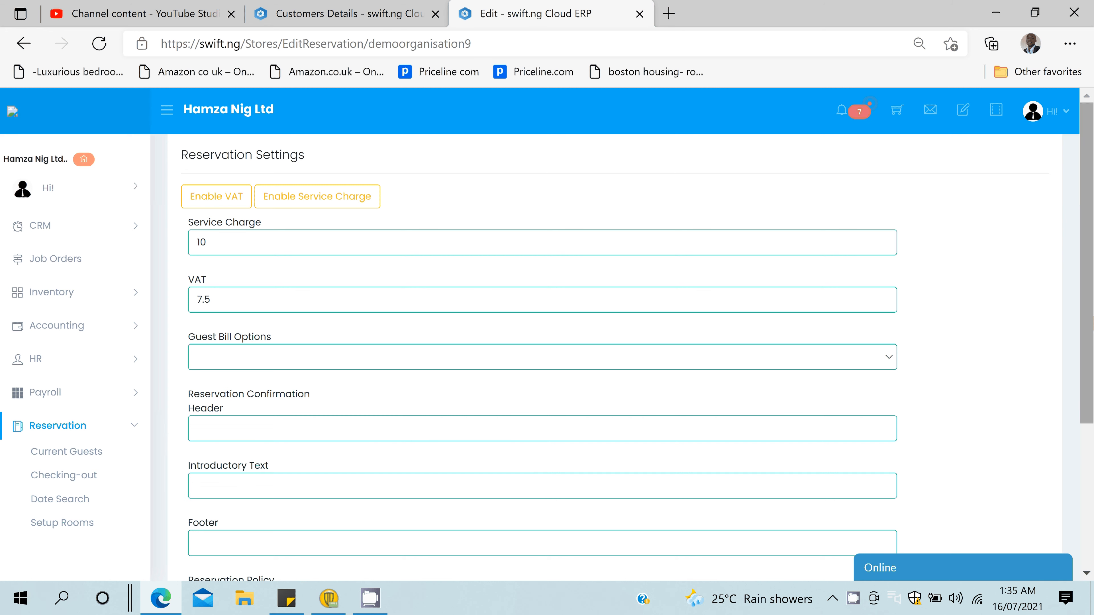
left_click_drag(1093, 319, 1088, 383)
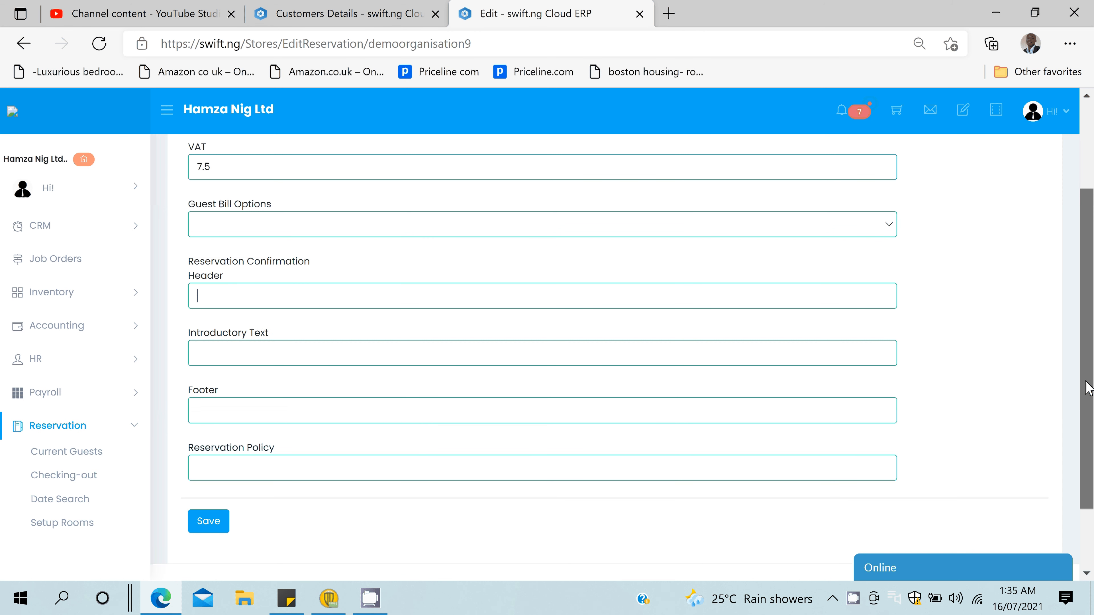
left_click(208, 299)
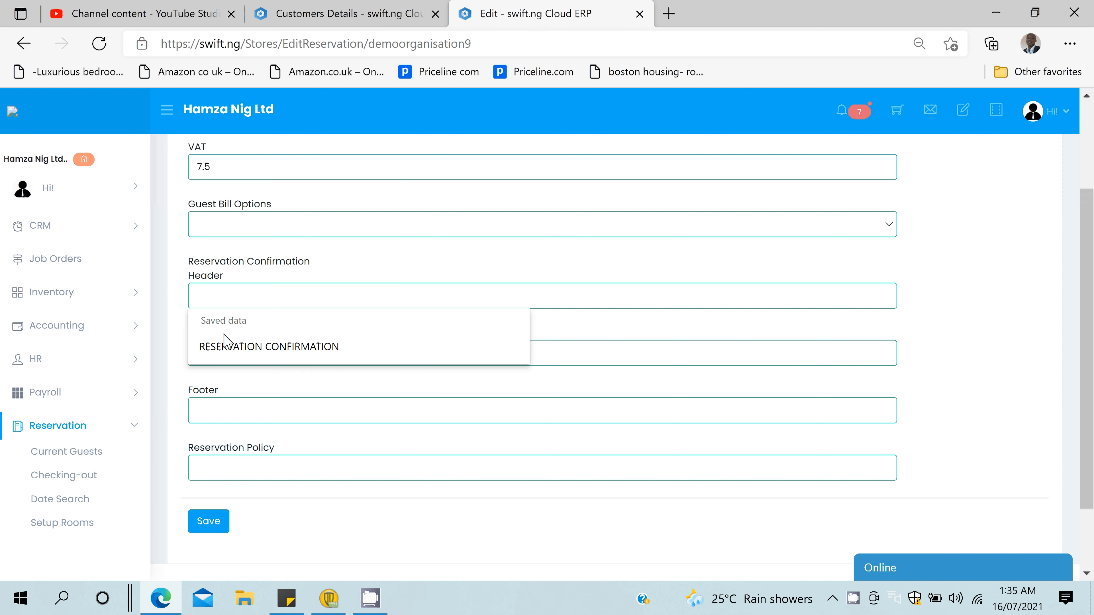
left_click(225, 345)
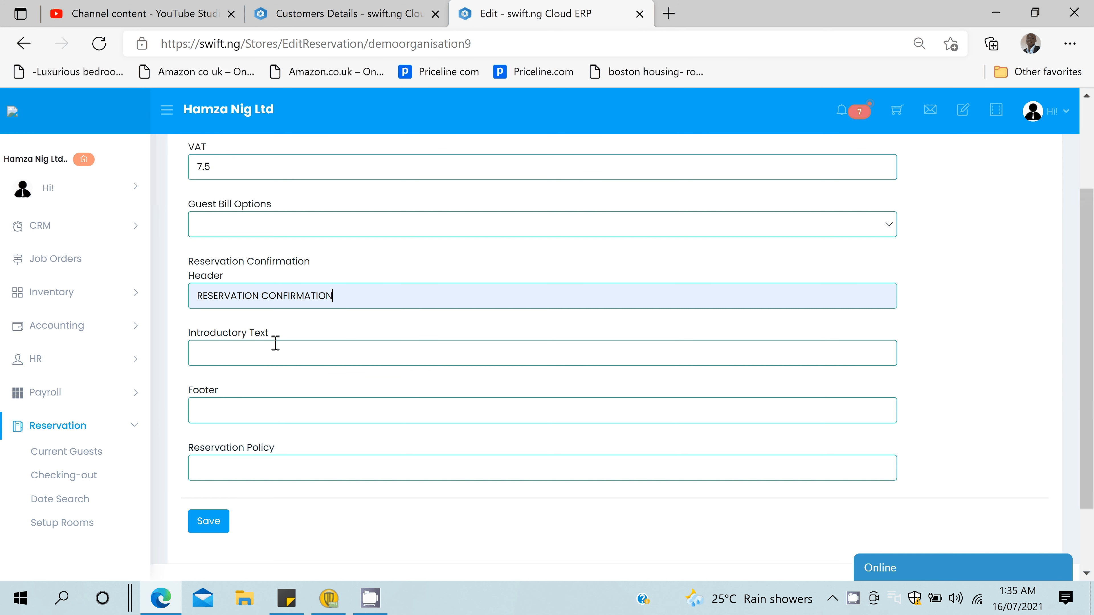
Step: Fill the introductory text with the saved "We are excited to confirm" entry and the footer with "If you need to make changes to your reservation"
left_click(275, 347)
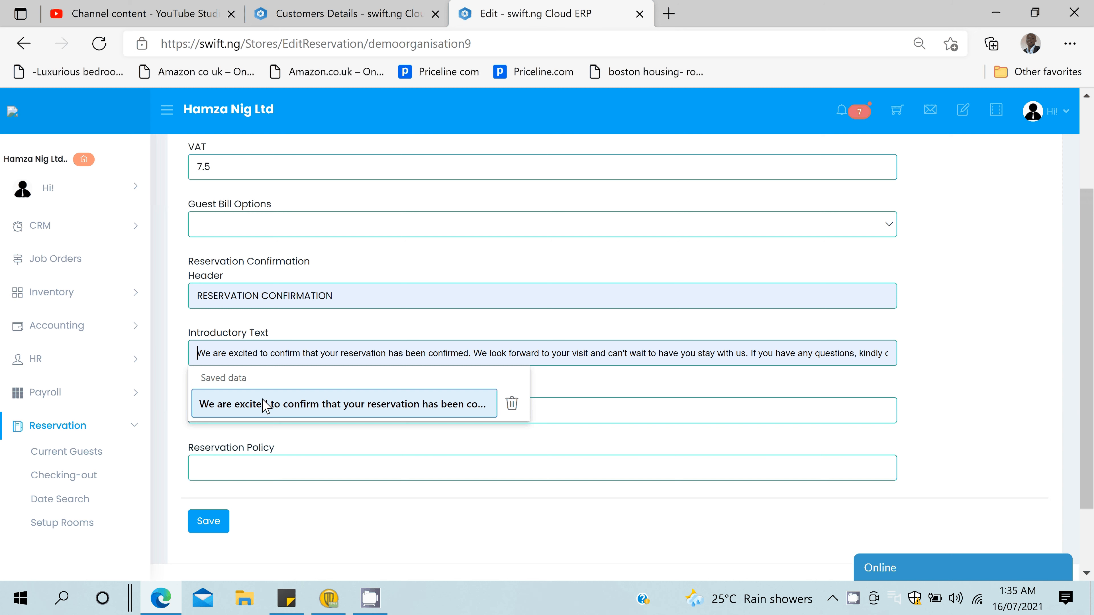
left_click(265, 406)
left_click(254, 413)
left_click(260, 463)
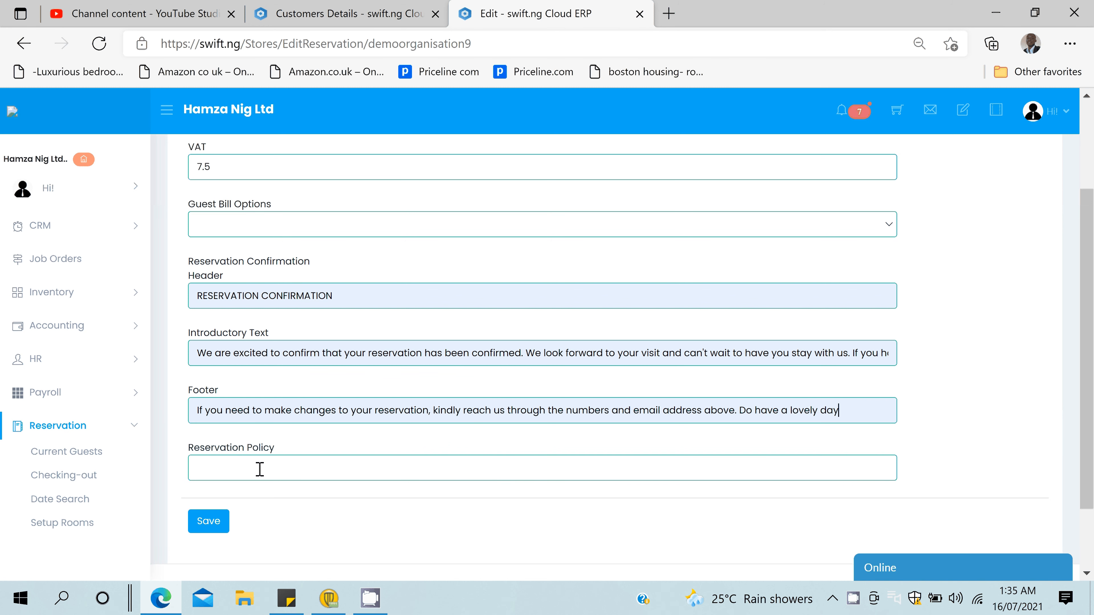
Step: Fill the reservation policy with the saved "Please note that as part of our policy" entry and save the reservation settings
left_click(260, 470)
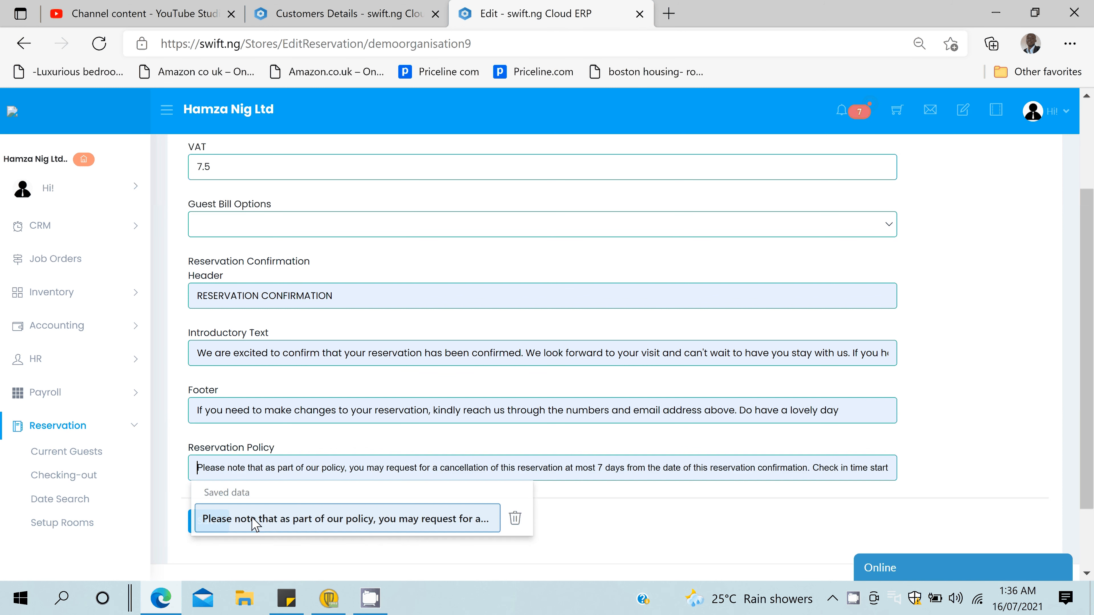
left_click(256, 520)
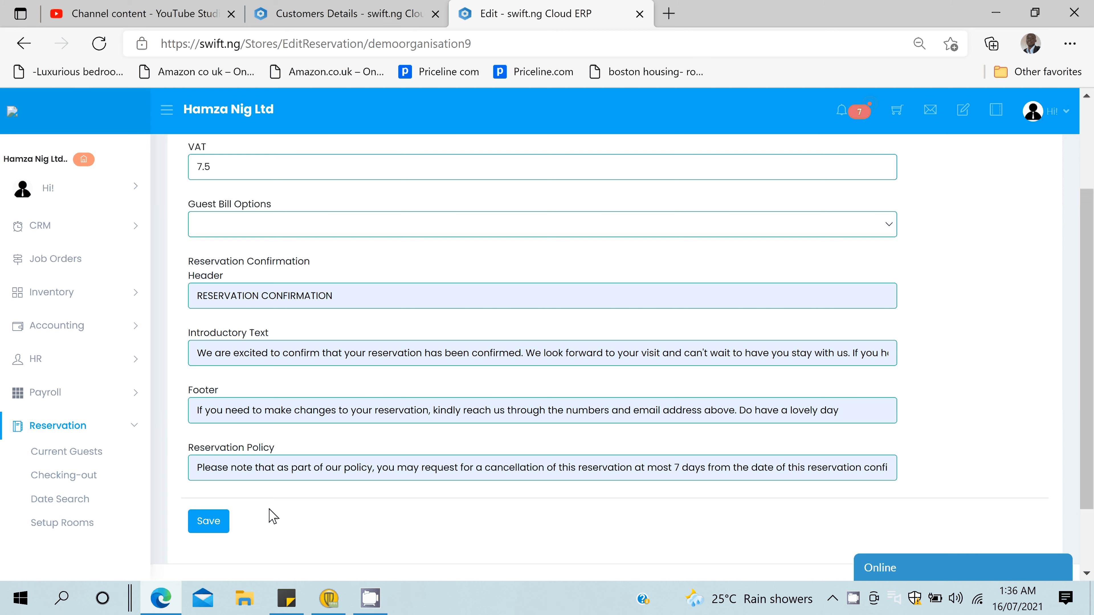
left_click(200, 523)
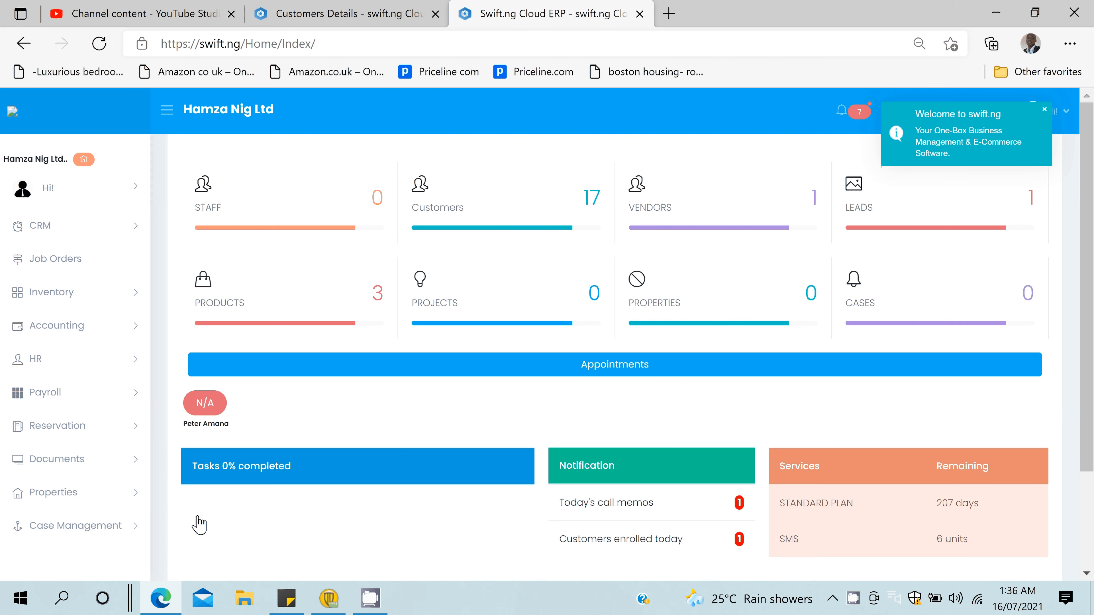
Step: Open the form for creating a new room category from the Reservation module's room setup
left_click(60, 426)
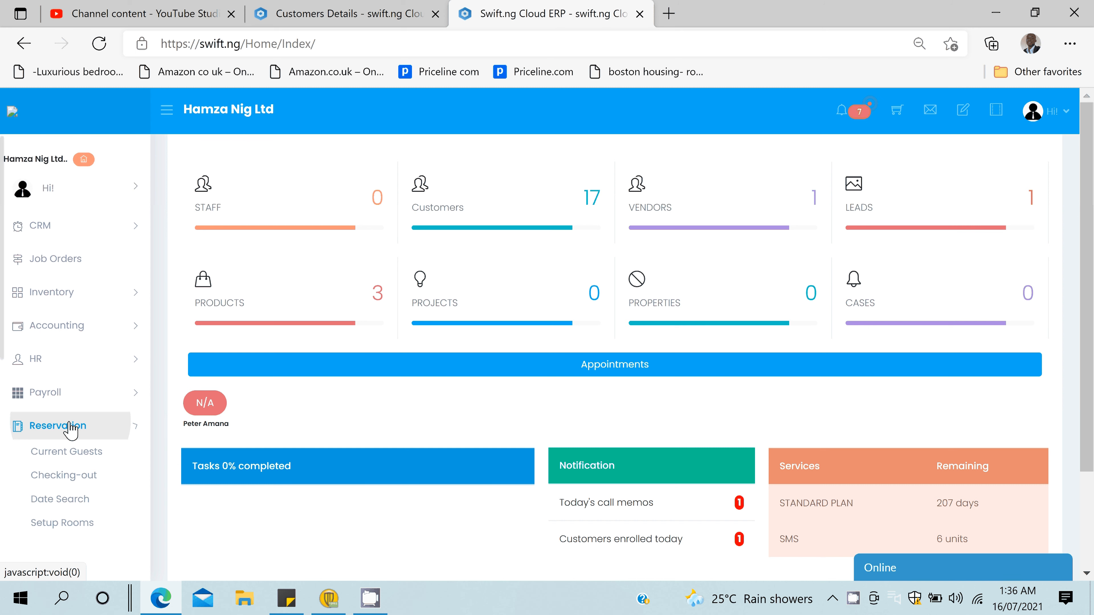
scroll(65, 465, "down", 1)
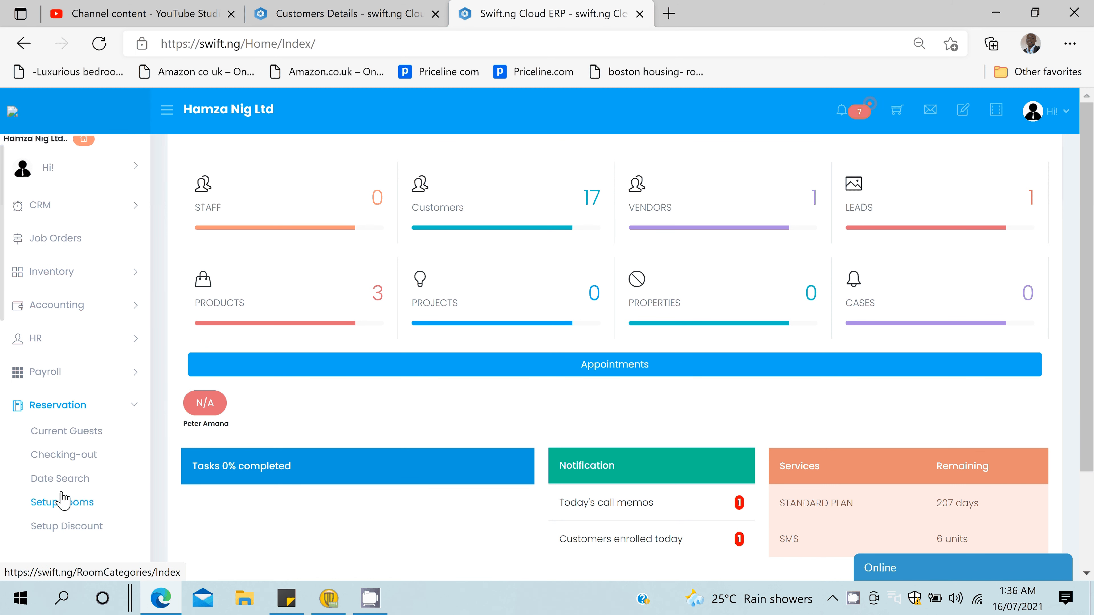
left_click(69, 502)
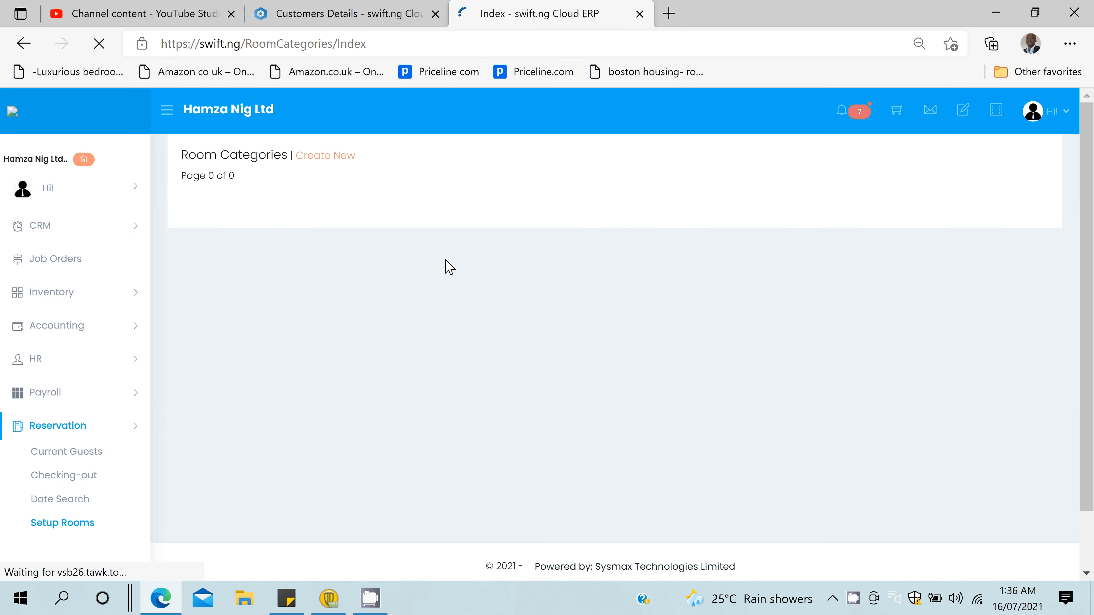
left_click(319, 160)
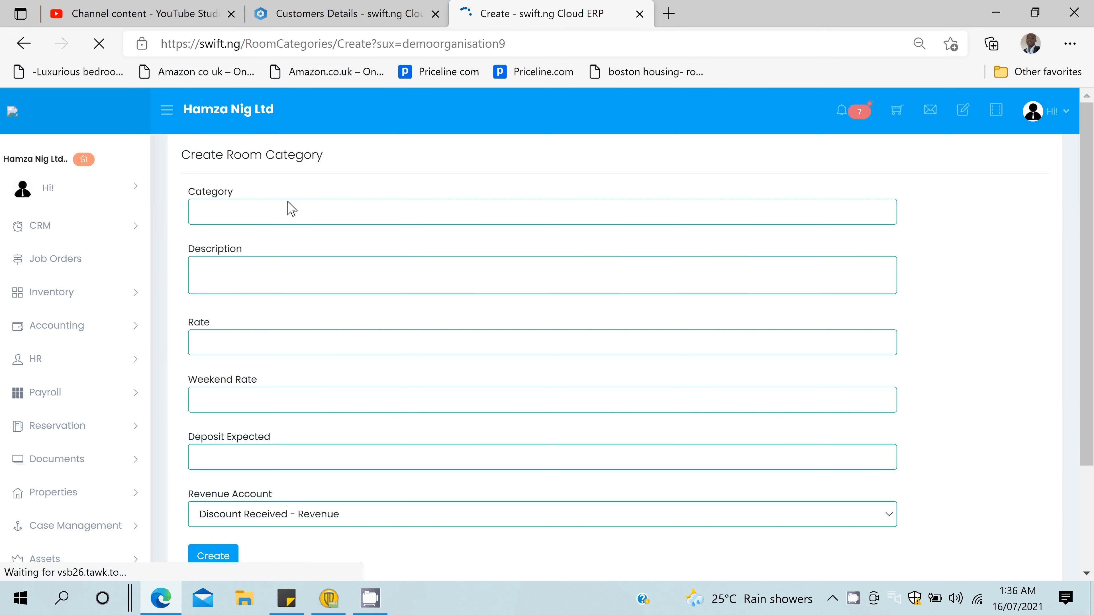
Step: Enter STANDARD as both the category name and the description of the new room category
left_click(289, 203)
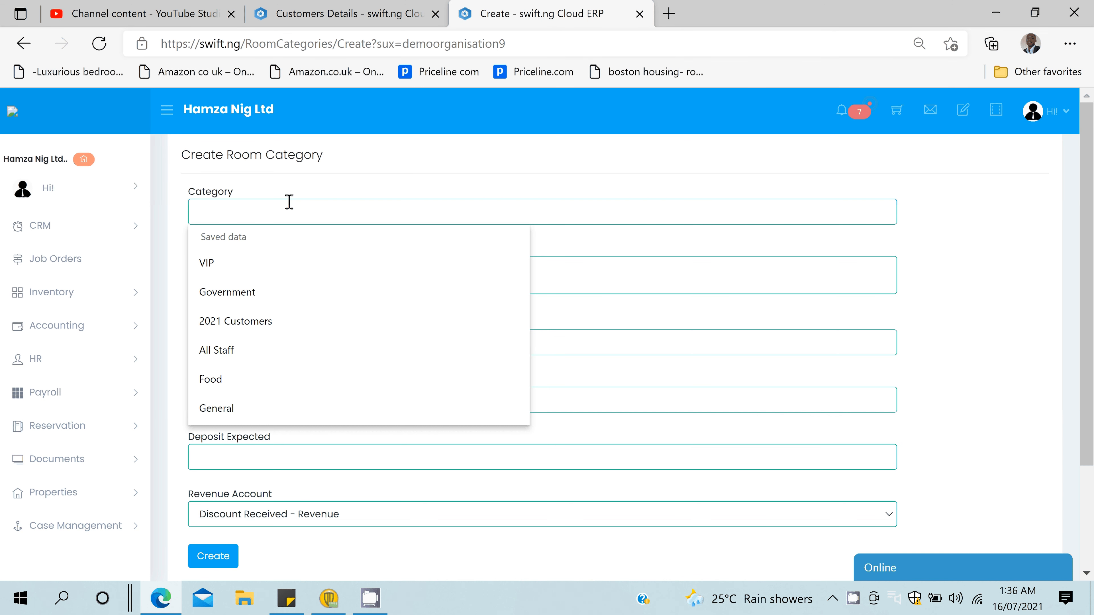
type("S")
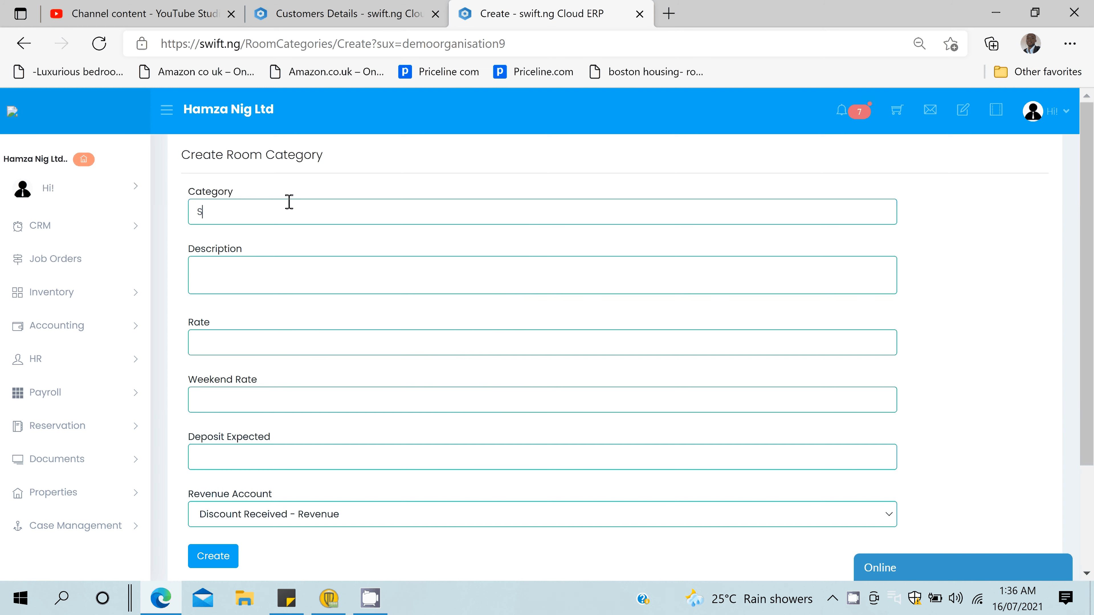
type("TANDARD")
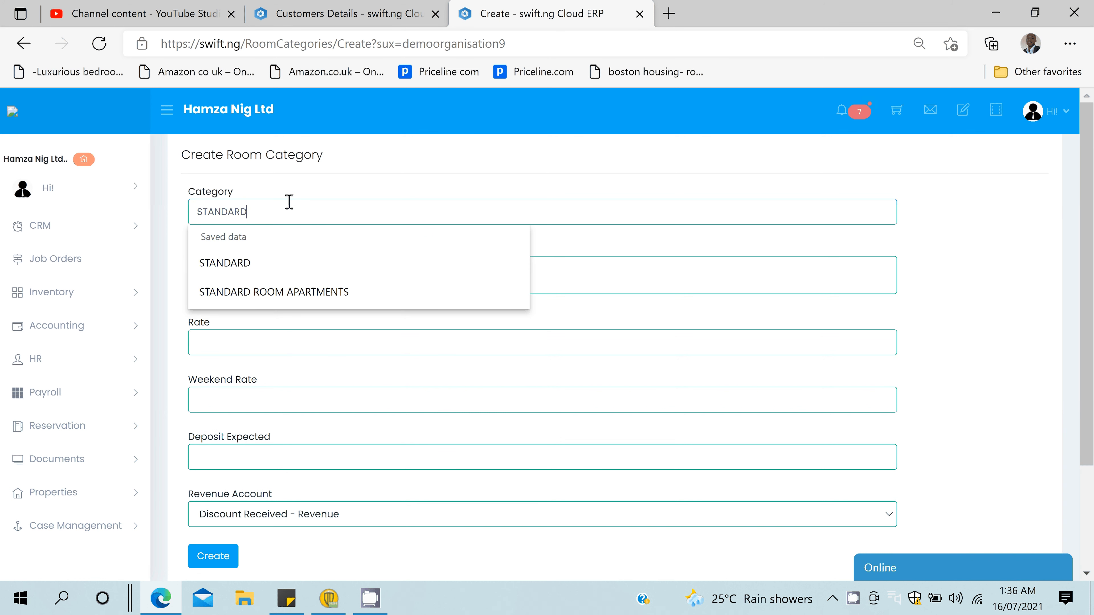
key("Tab")
double_click(289, 202)
key("ctrl+c")
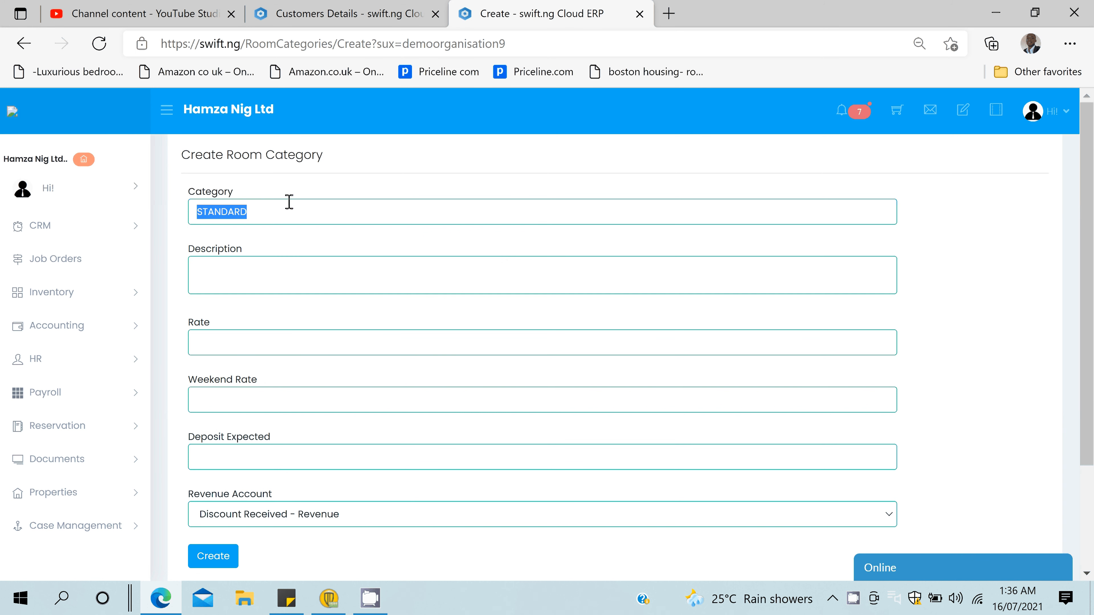
left_click(291, 280)
key("ctrl+v")
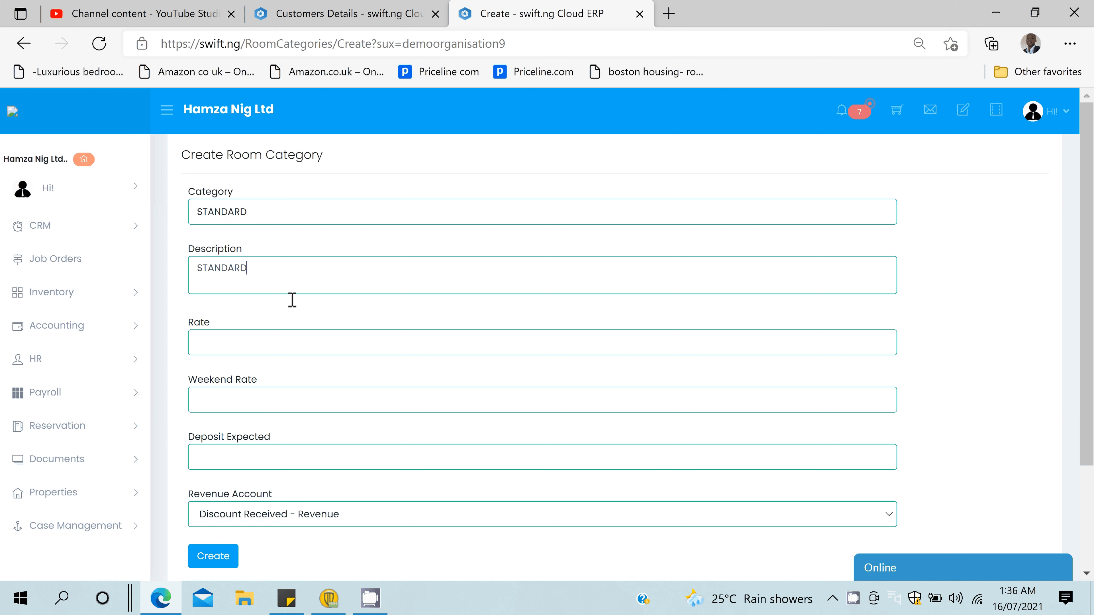
Step: Set the STANDARD category's rate, weekend rate and expected deposit to 10000 each
left_click(297, 343)
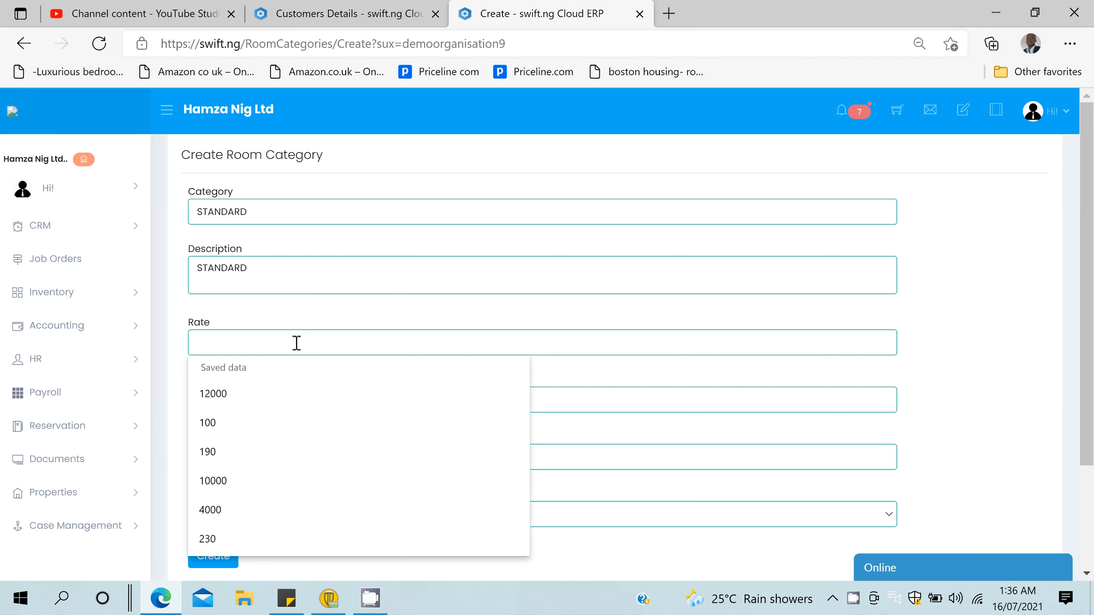
type("10000")
key("Tab")
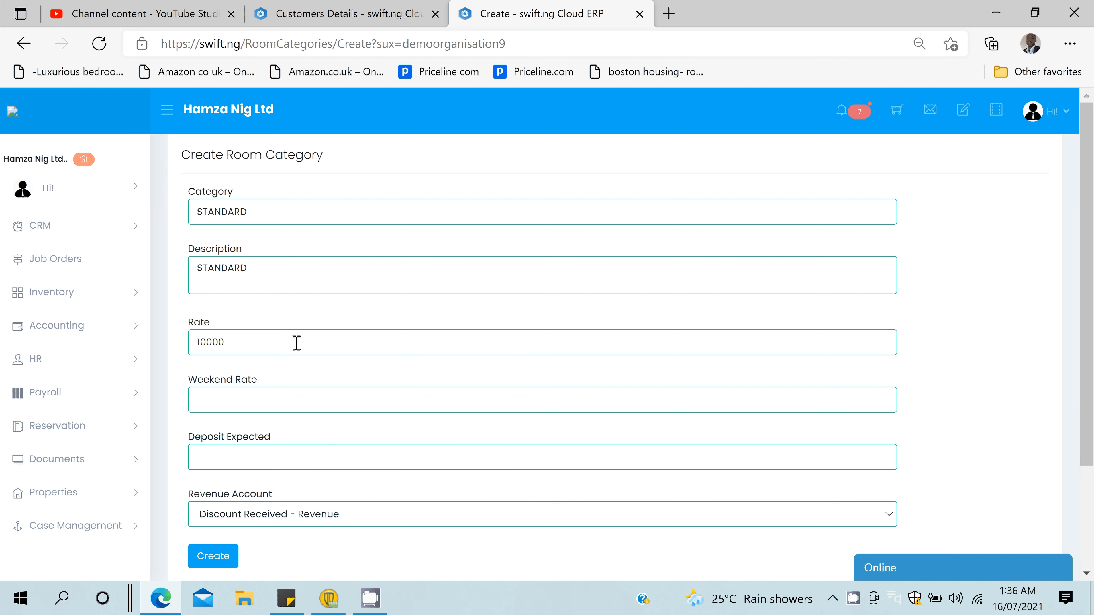
type("10000")
key("Tab")
type("10000")
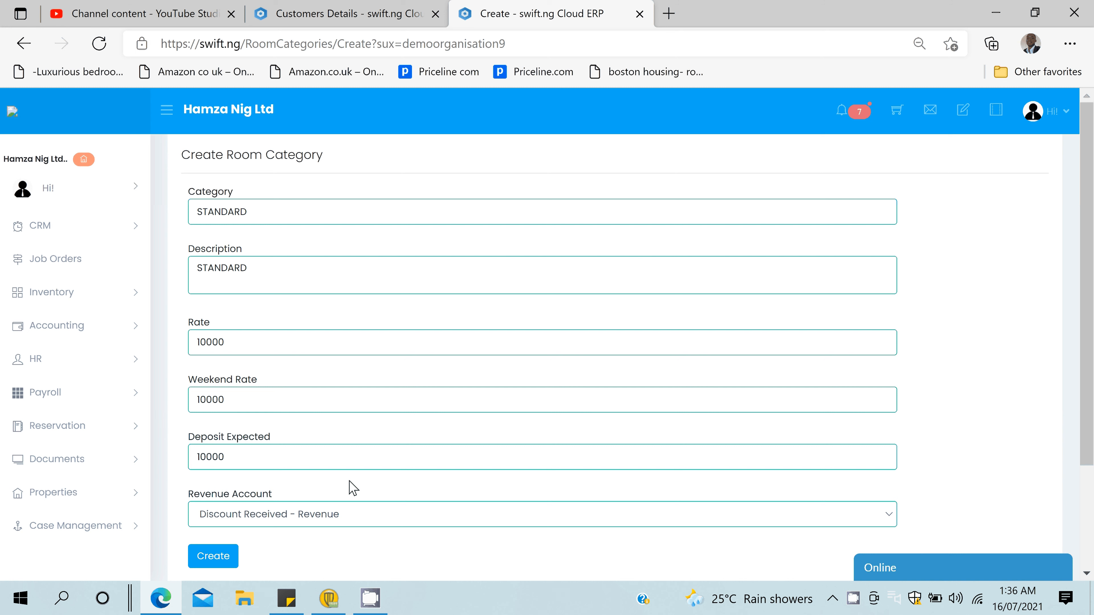
Step: Assign the "Service Revenue - Revenue" account to the STANDARD category and create it
left_click(328, 514)
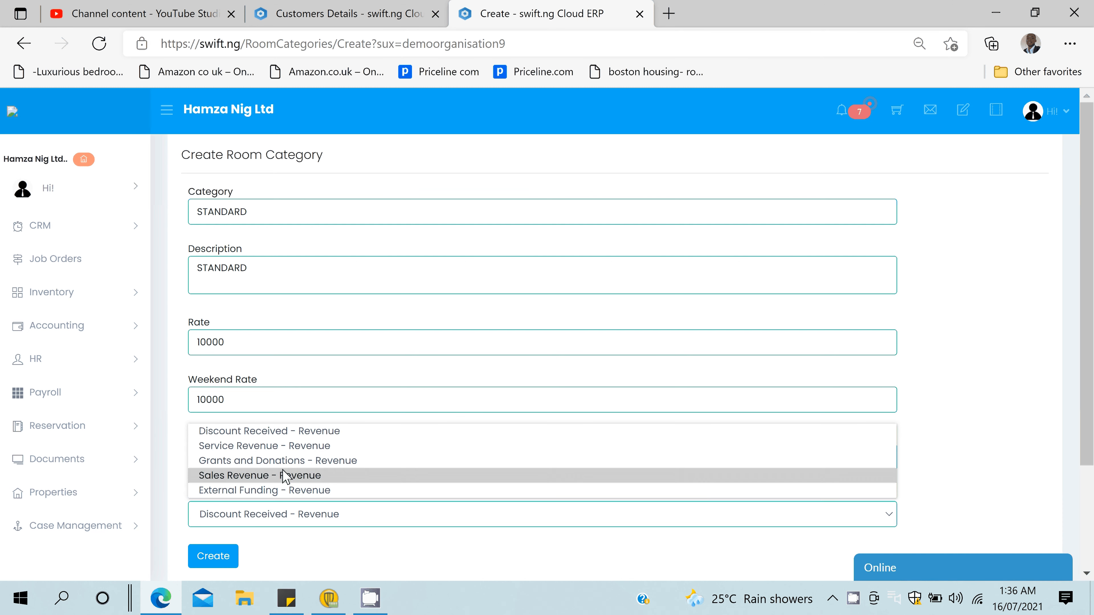
left_click(256, 445)
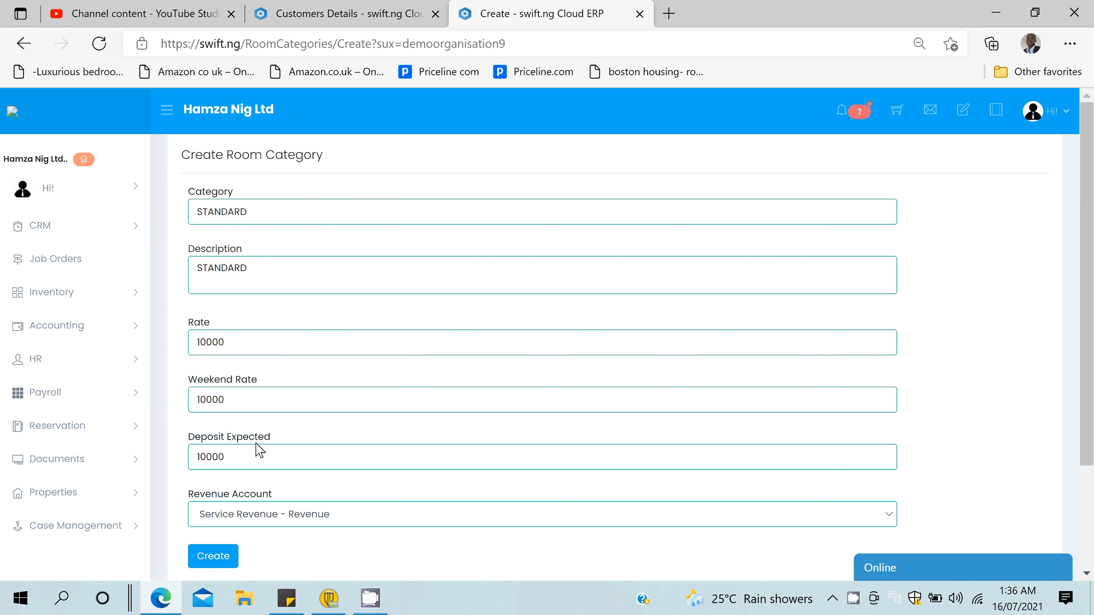
left_click(212, 558)
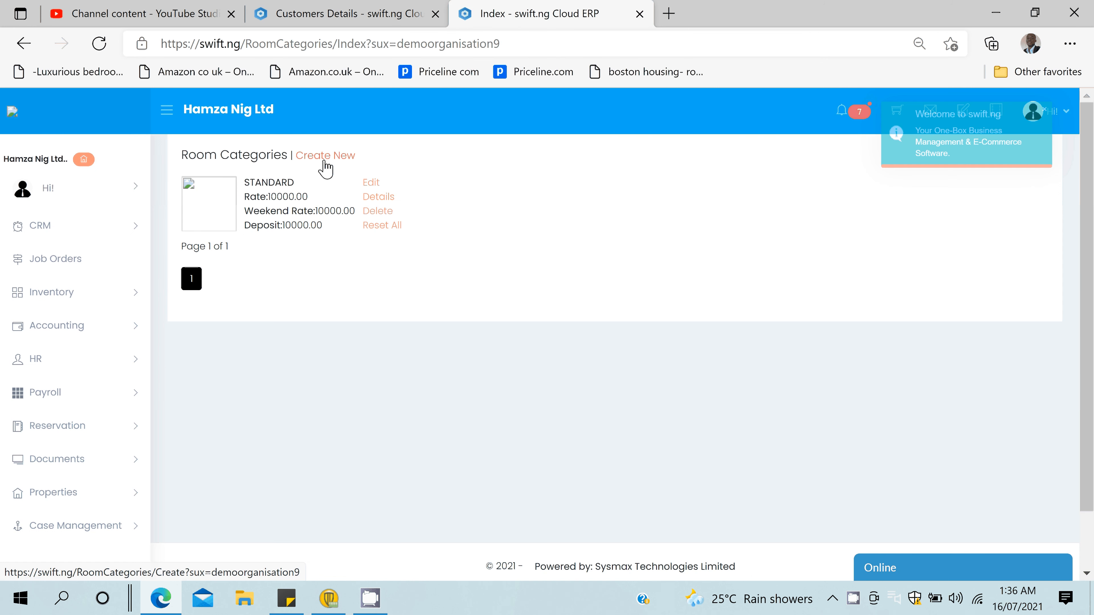
Step: Start another room category with VIP as both its name and its description
left_click(325, 156)
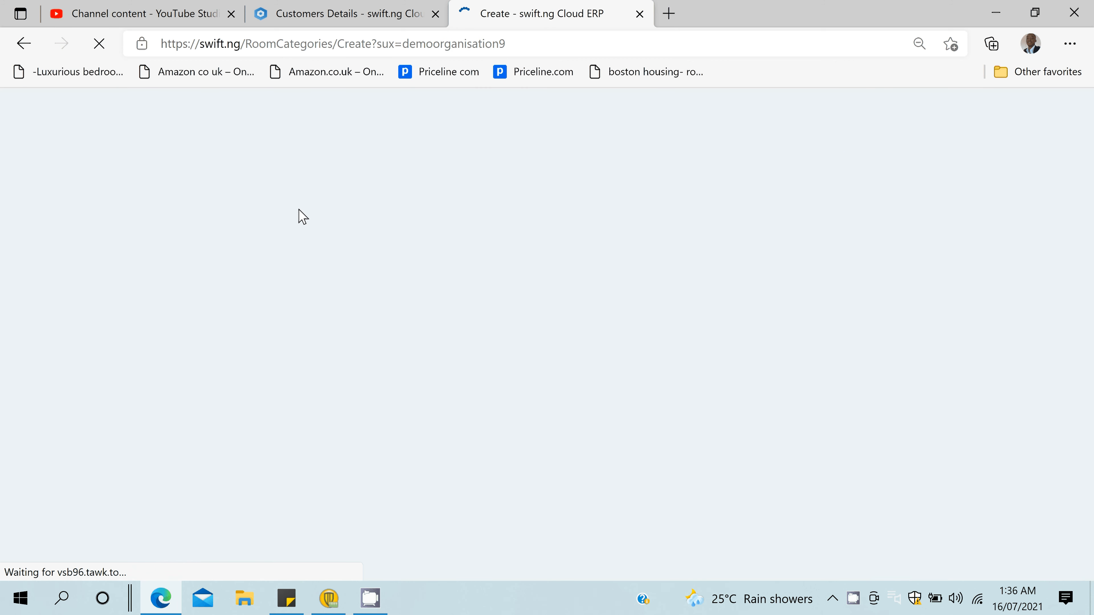
left_click(262, 212)
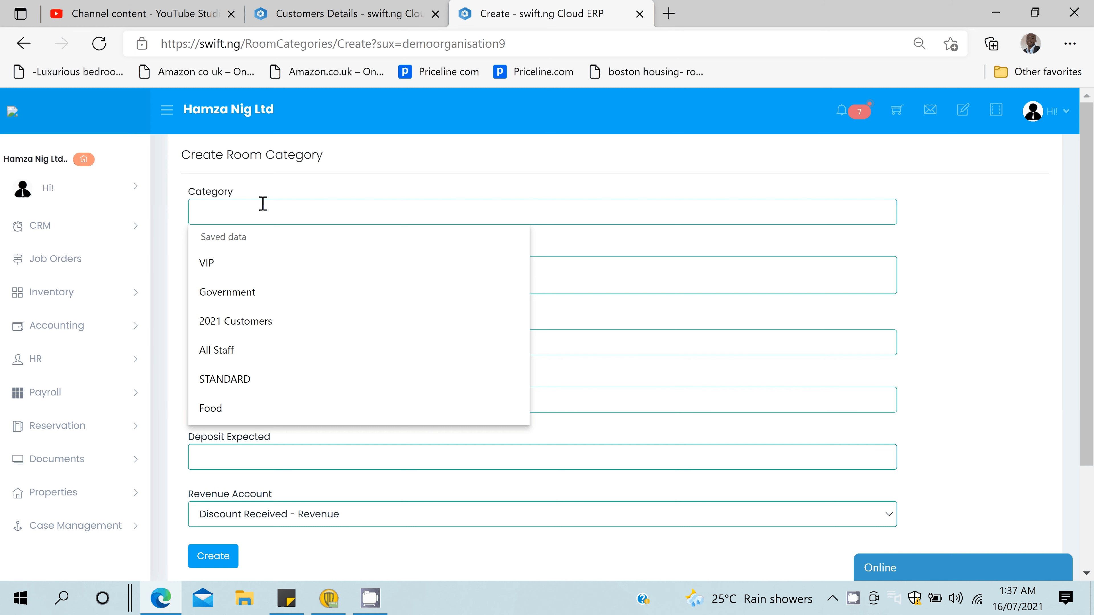
left_click(257, 262)
left_click_drag(248, 216, 51, 215)
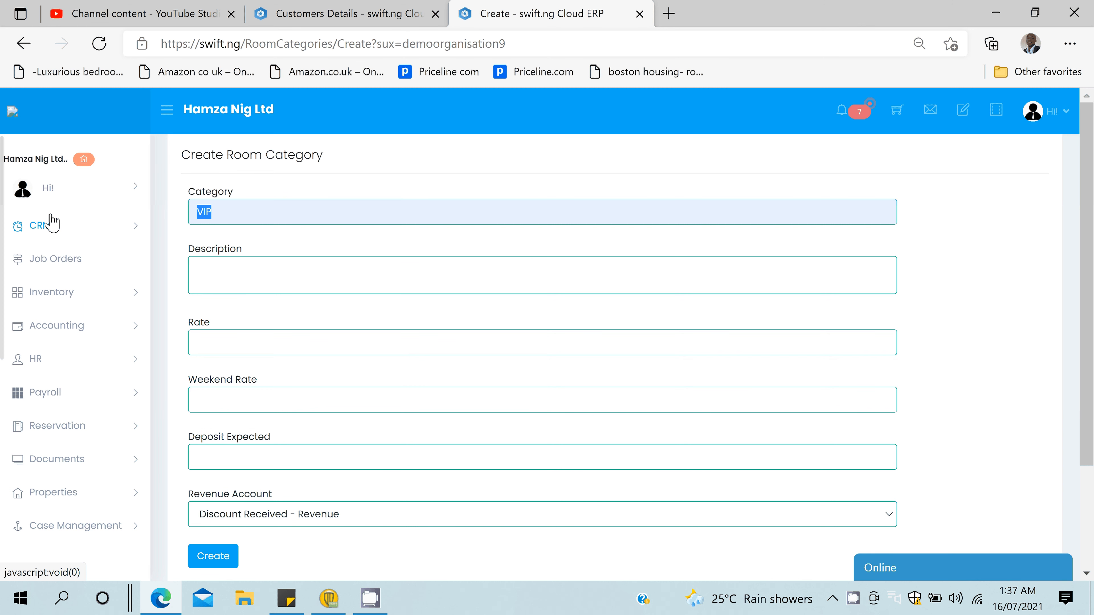
key("ctrl+c")
left_click(228, 275)
key("ctrl+v")
Step: Set the VIP rate, weekend rate and expected deposit to 20000 with the "Service Revenue - Revenue" account, and create the category
left_click(227, 339)
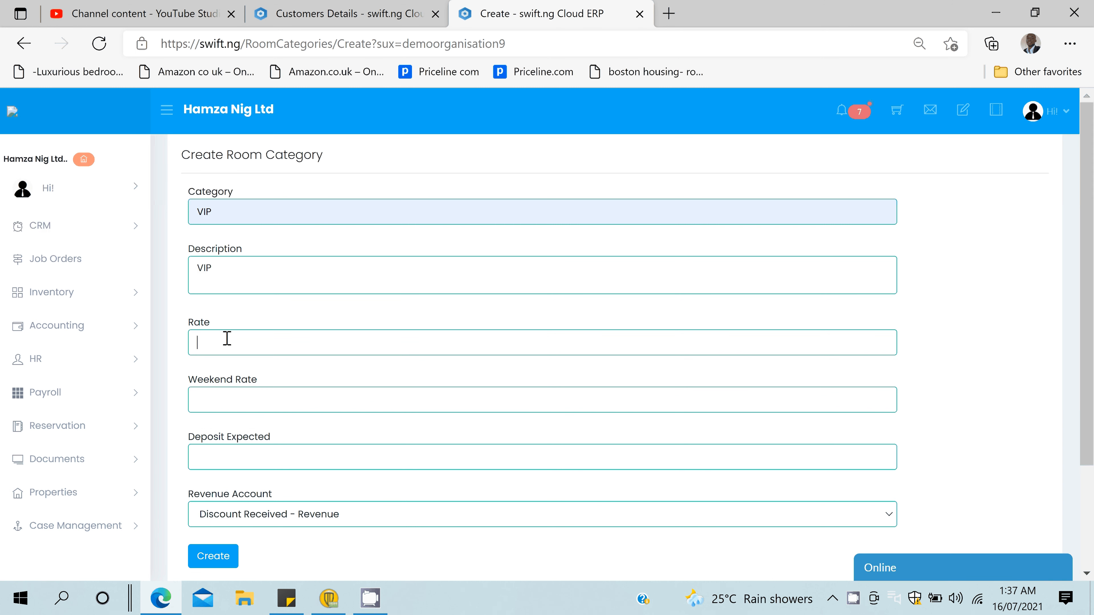
type("20000")
key("Tab")
type("20000")
key("Tab")
type("20000")
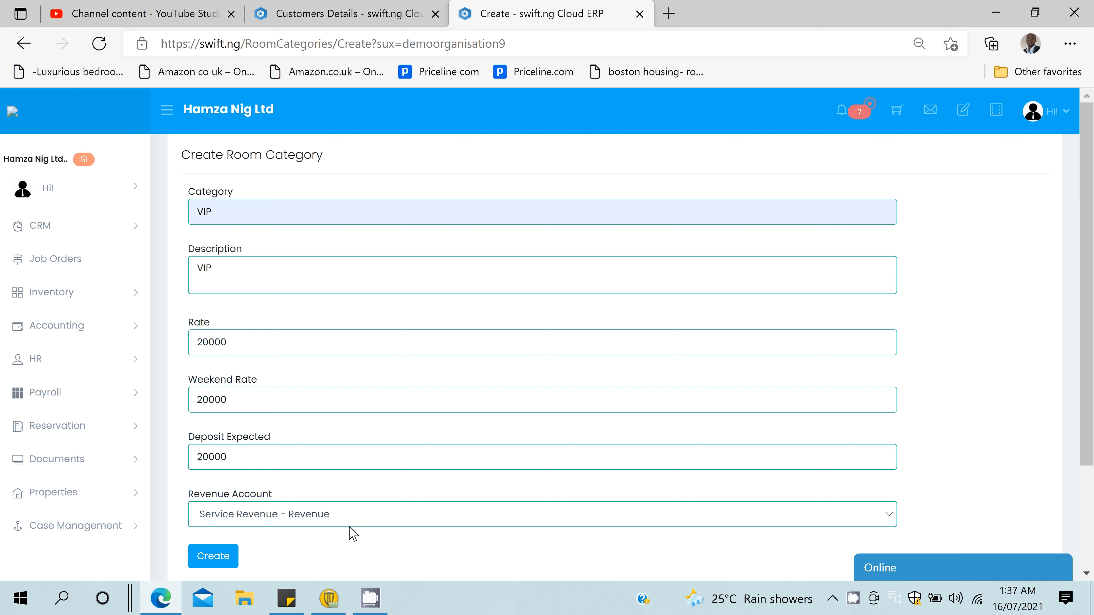
left_click(213, 556)
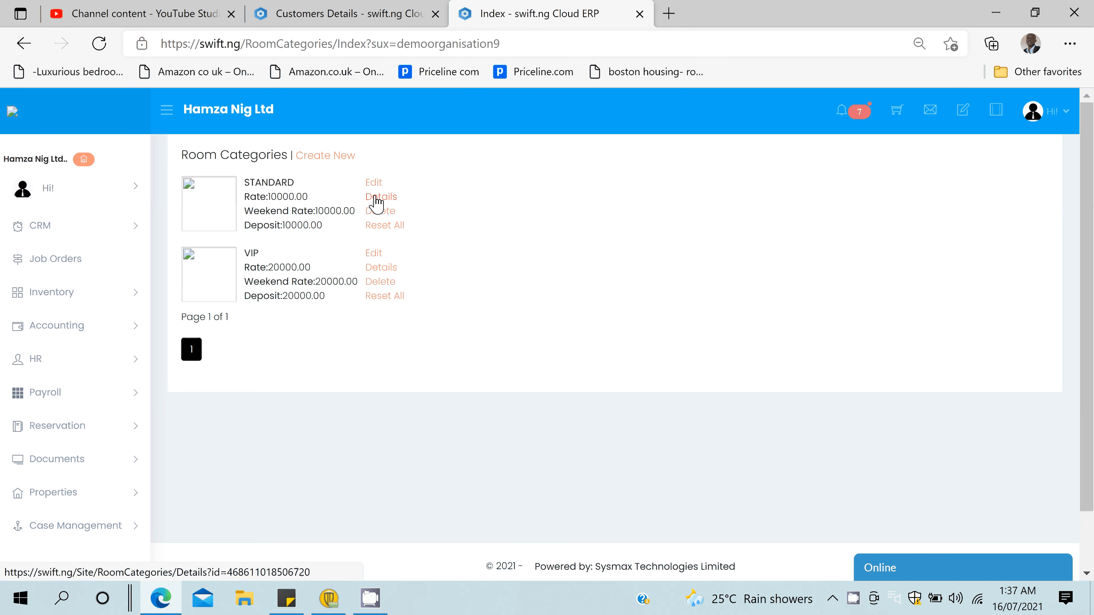
Step: Add room 101 with the description 101 to the STANDARD category from its details page
left_click(376, 199)
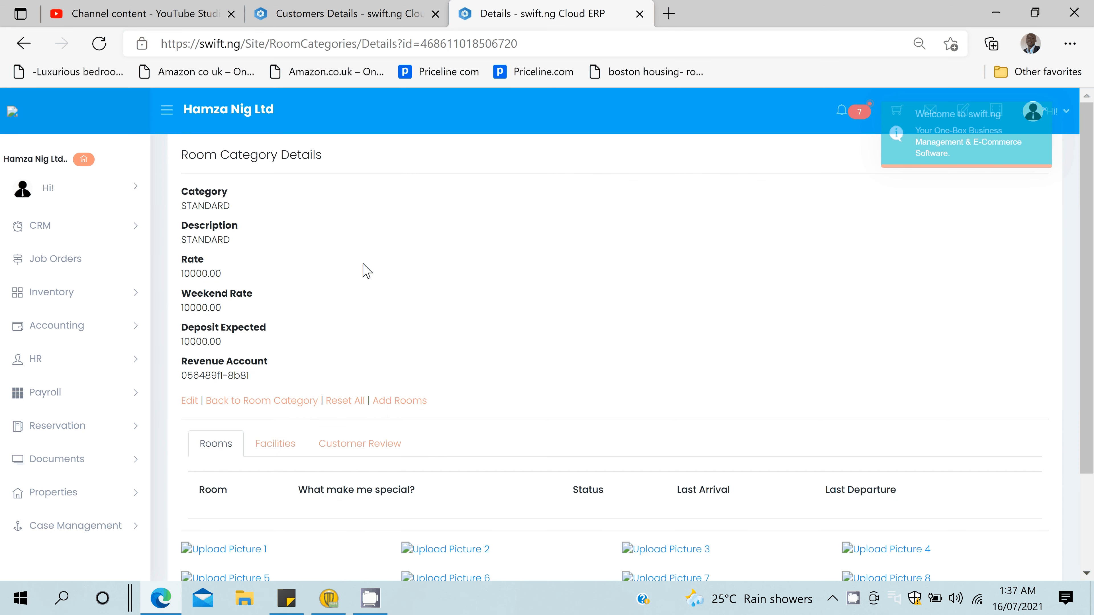
scroll(271, 432, "down", 2)
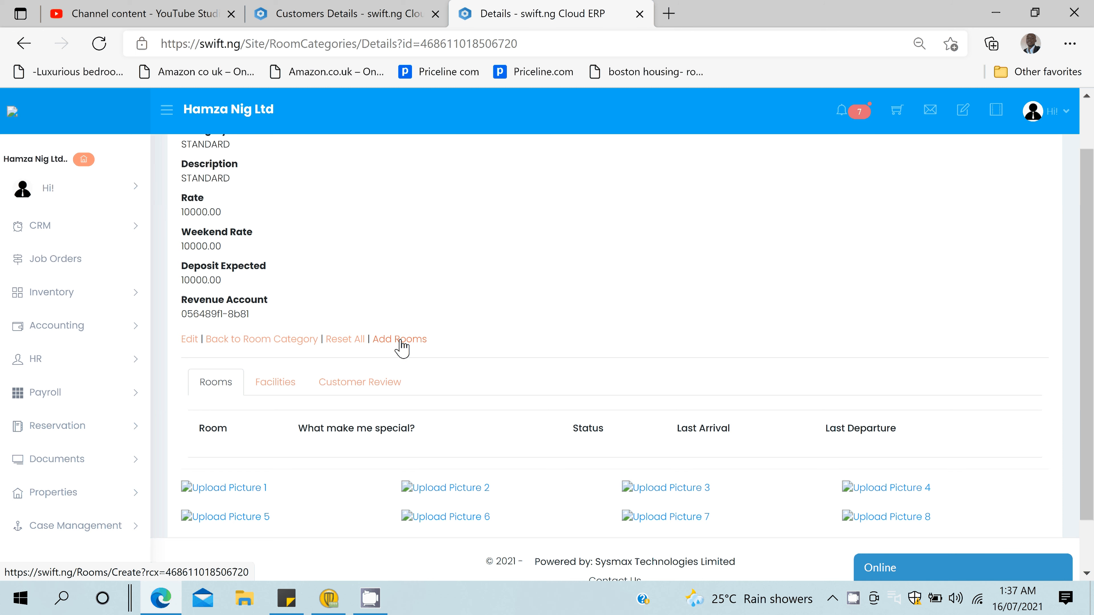
left_click(426, 343)
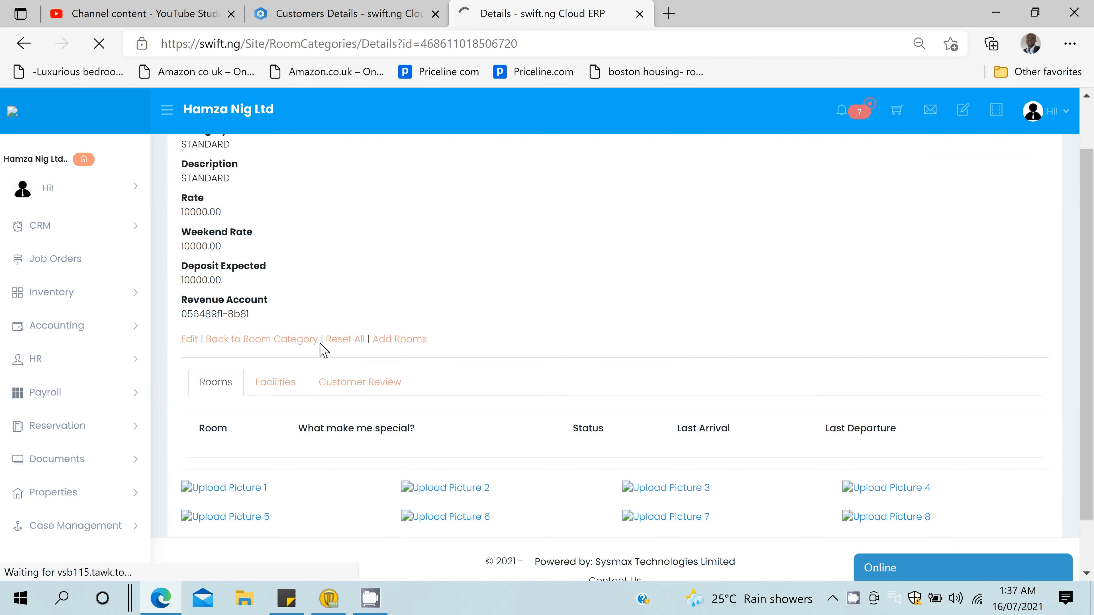
left_click(233, 213)
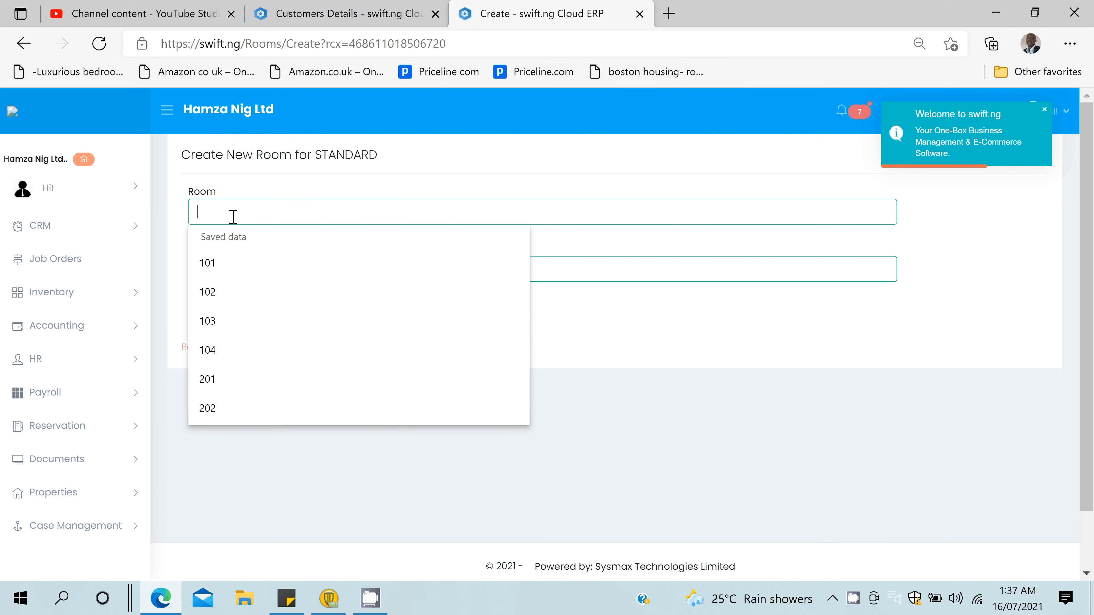
type("101")
key("Tab")
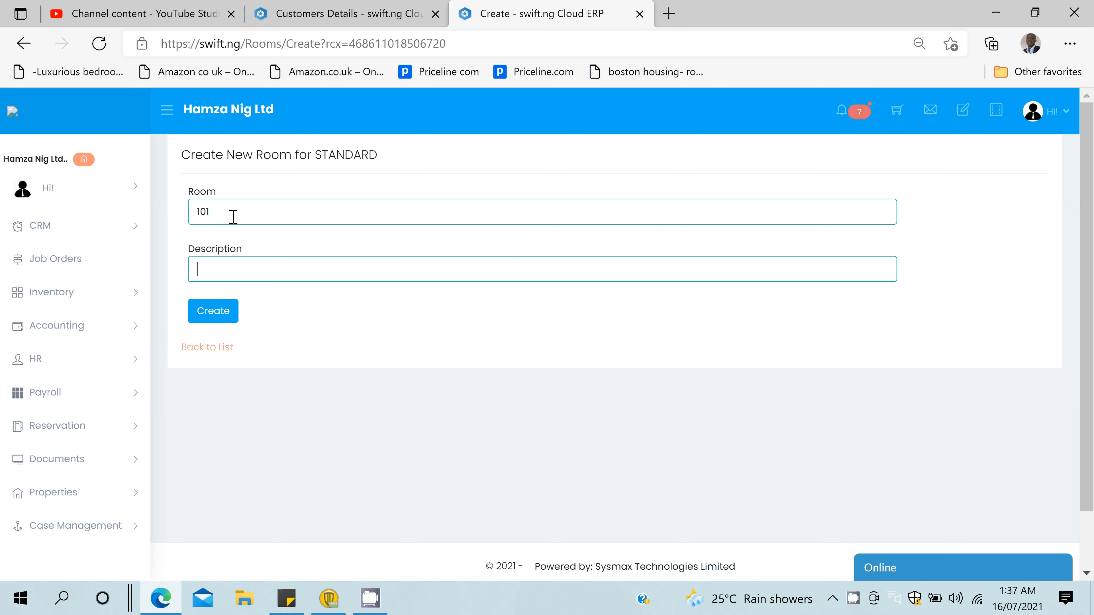
type("101")
key("Return")
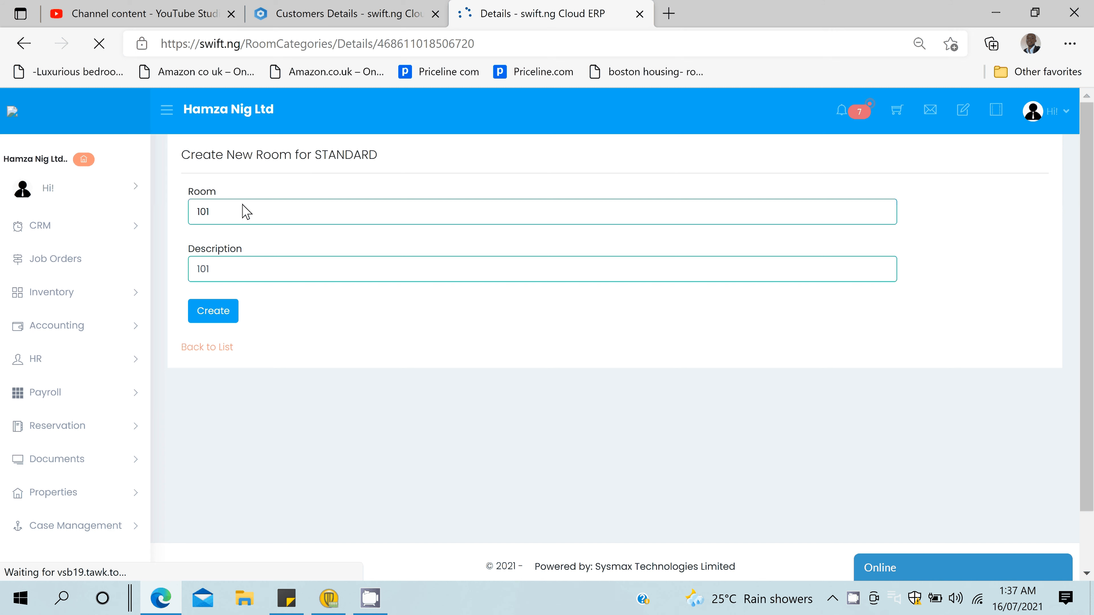
Step: Add room 102 with the description 102 to the STANDARD category
left_click(399, 402)
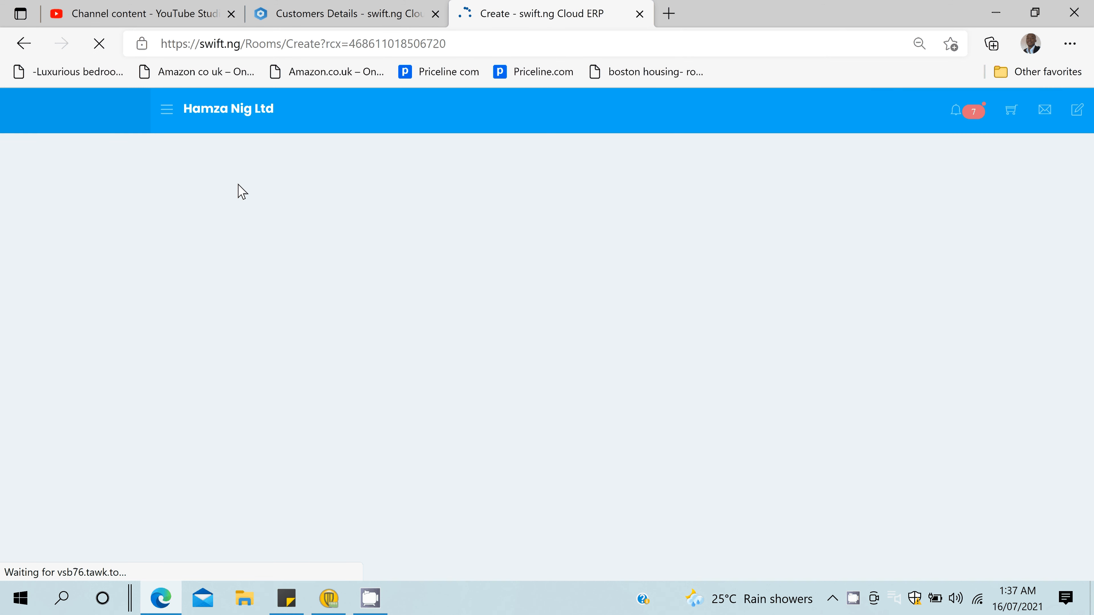
left_click(224, 209)
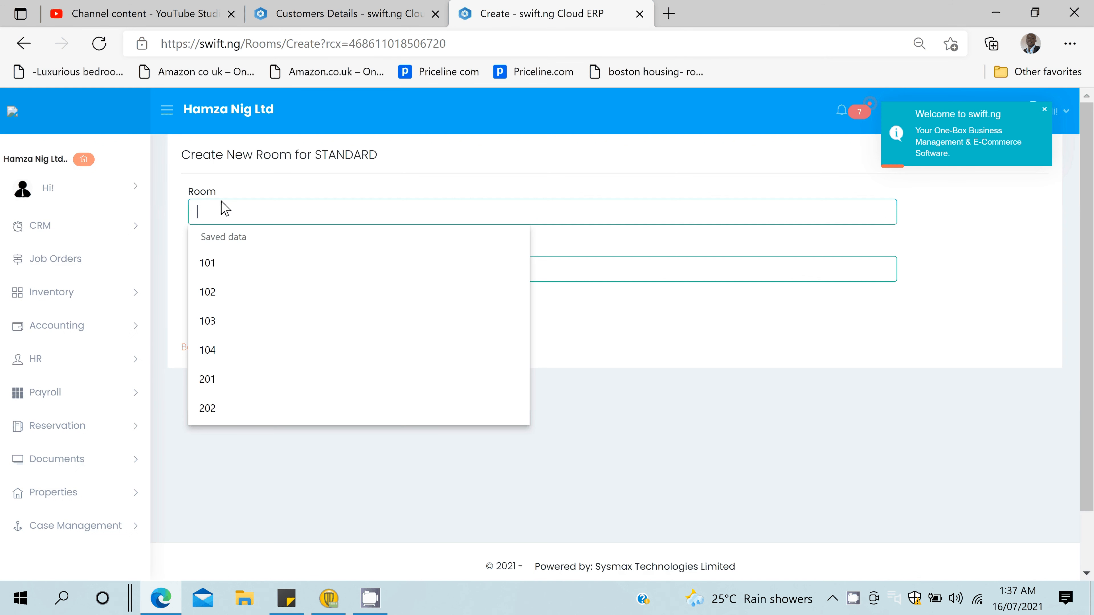
type("102")
key("Tab")
type("1")
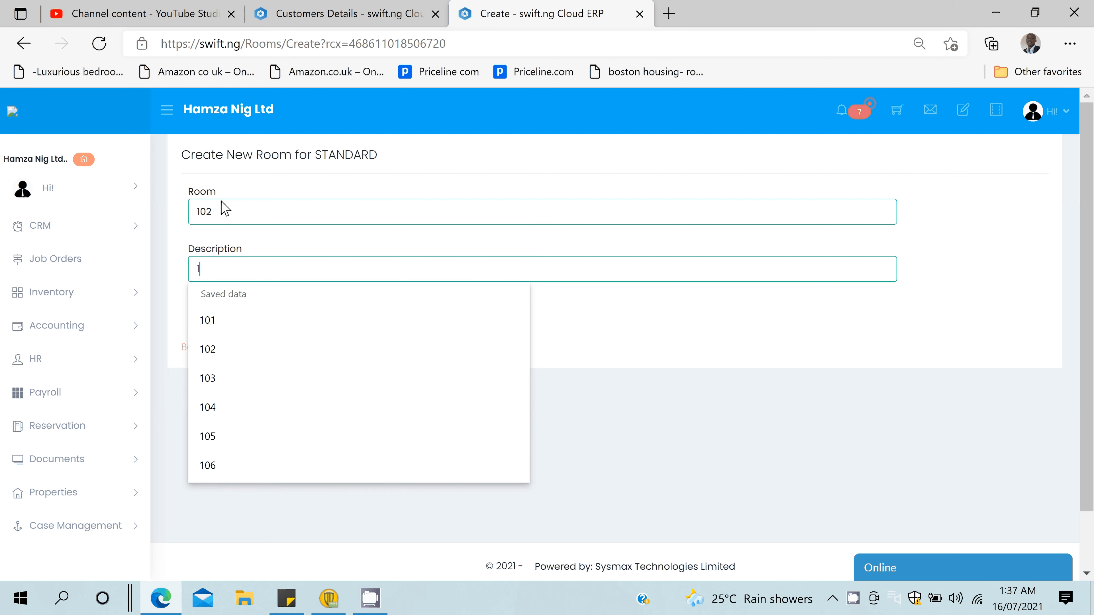
left_click(378, 359)
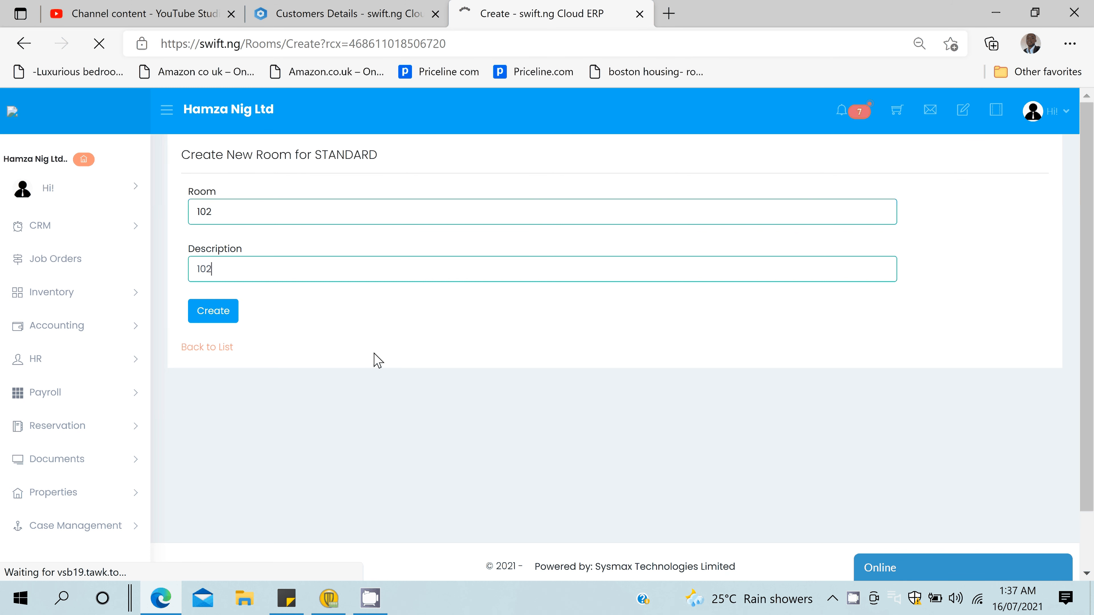
key("Return")
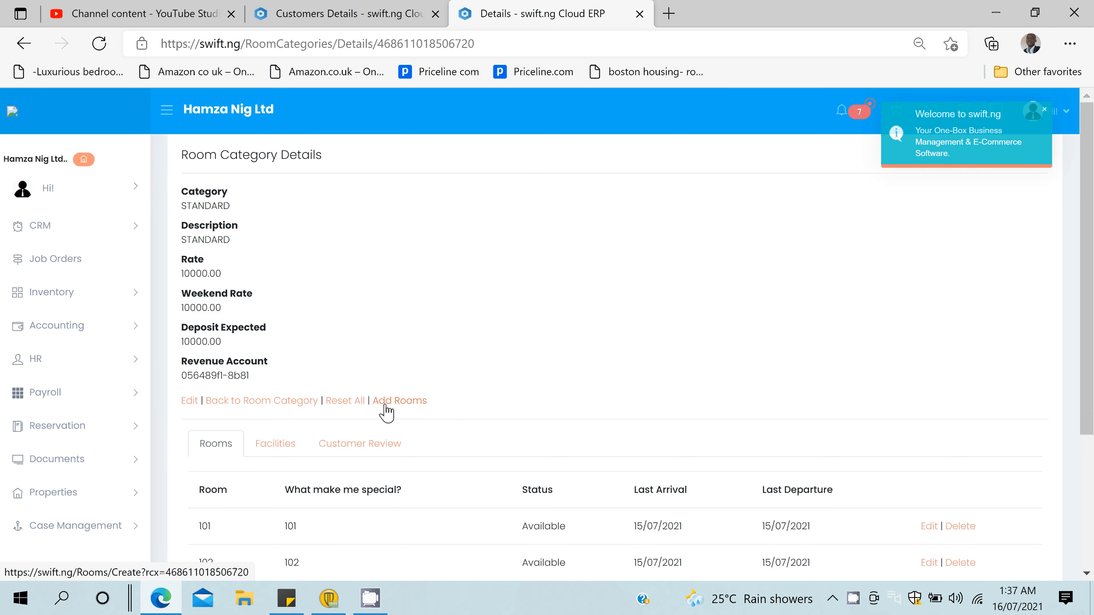
Step: Add room 103 with the description 103 to the STANDARD category
left_click(387, 407)
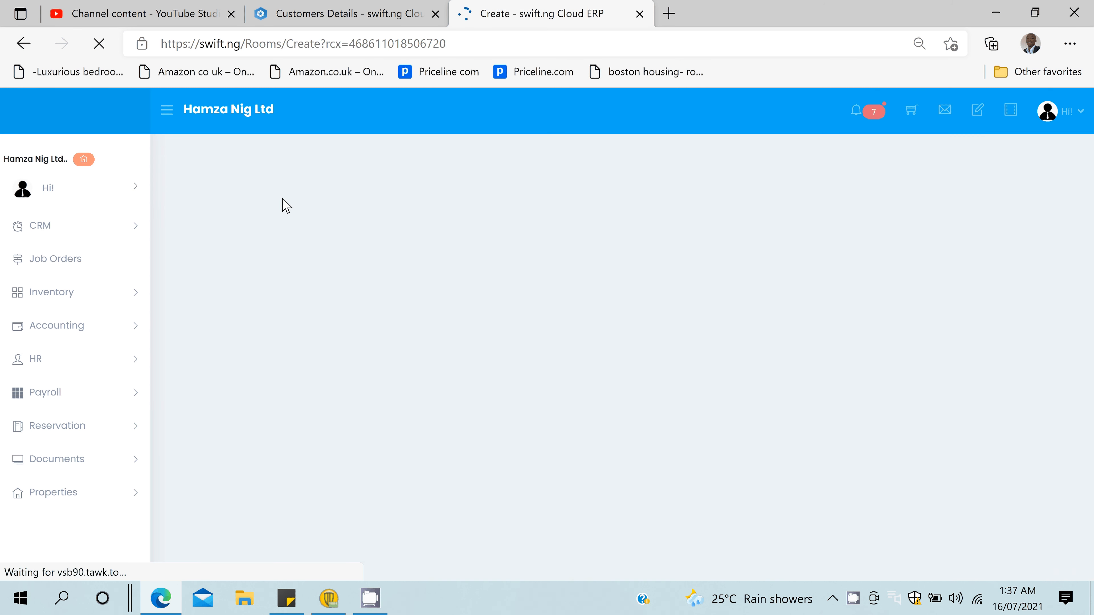
left_click(265, 211)
type("103")
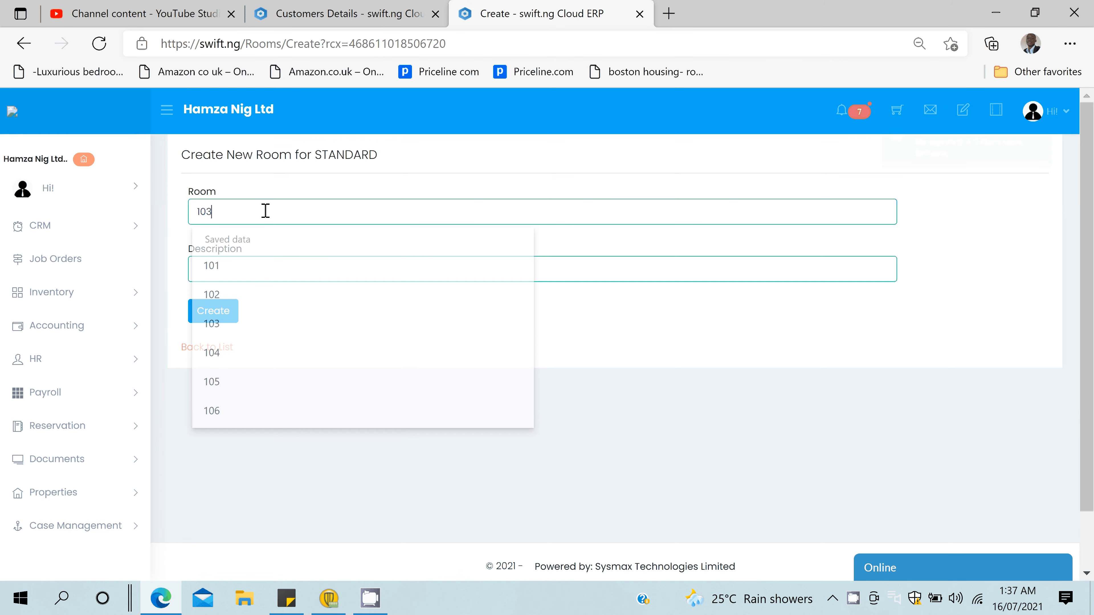
key("Tab")
type("10")
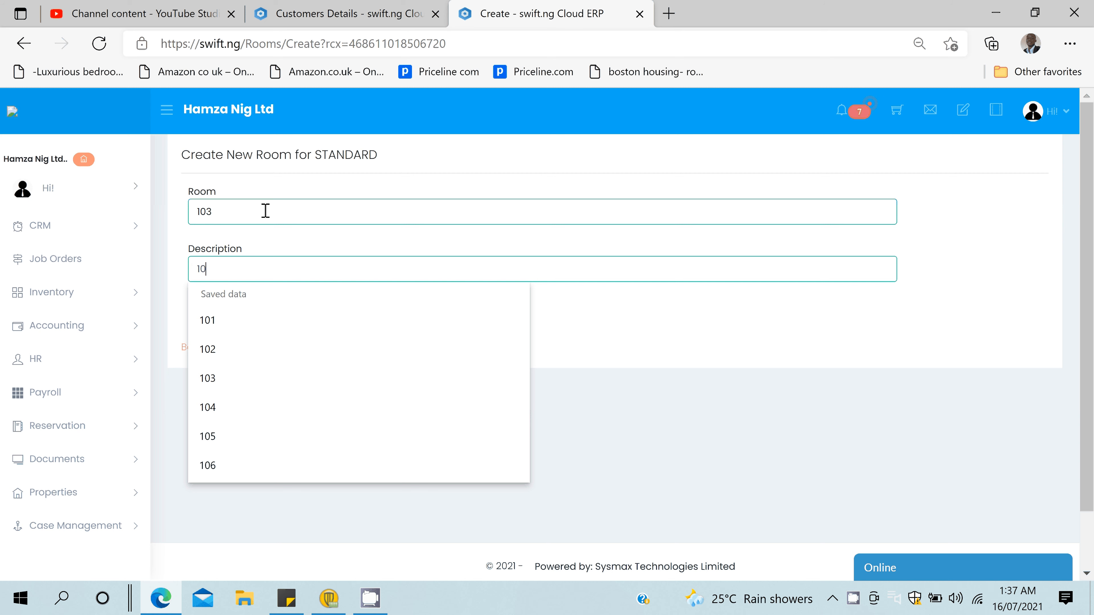
type("3")
key("Return")
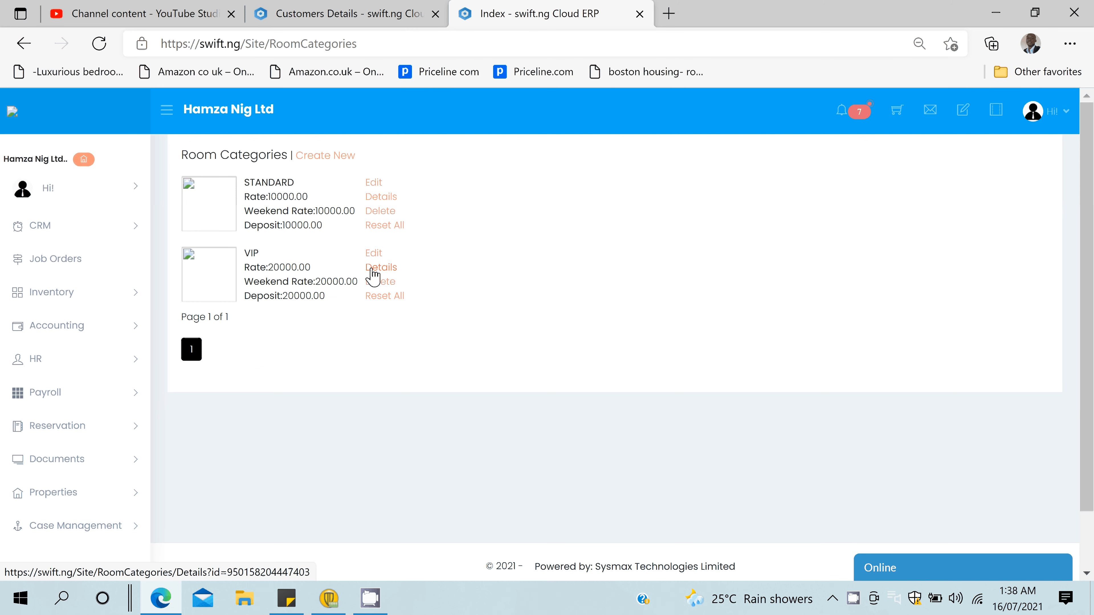
Step: Add room V1 with the description V1 to the VIP category from its details page
left_click(372, 270)
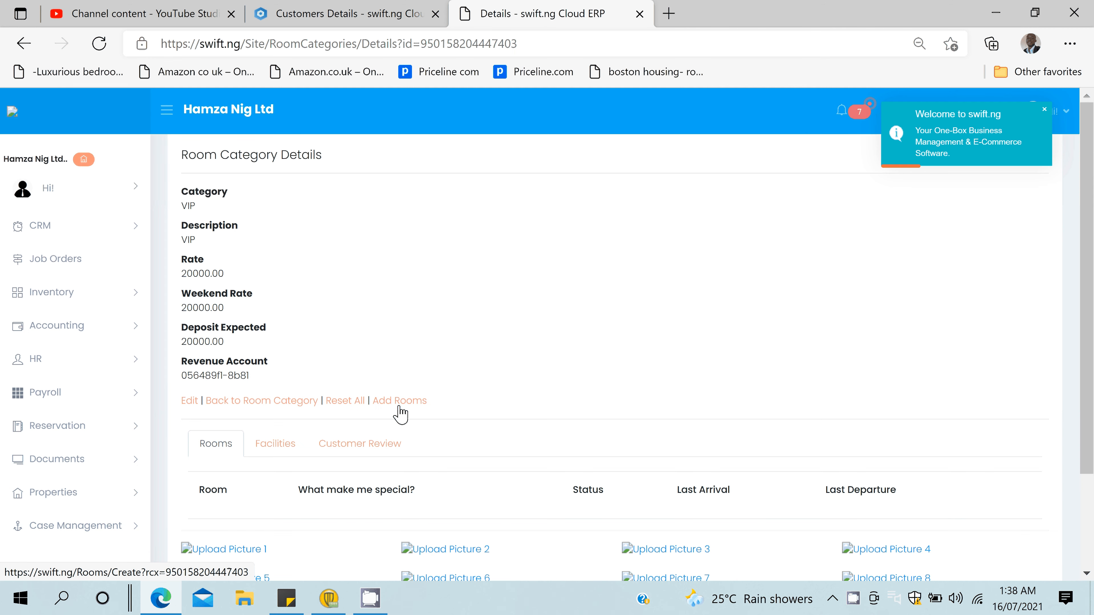
left_click(399, 401)
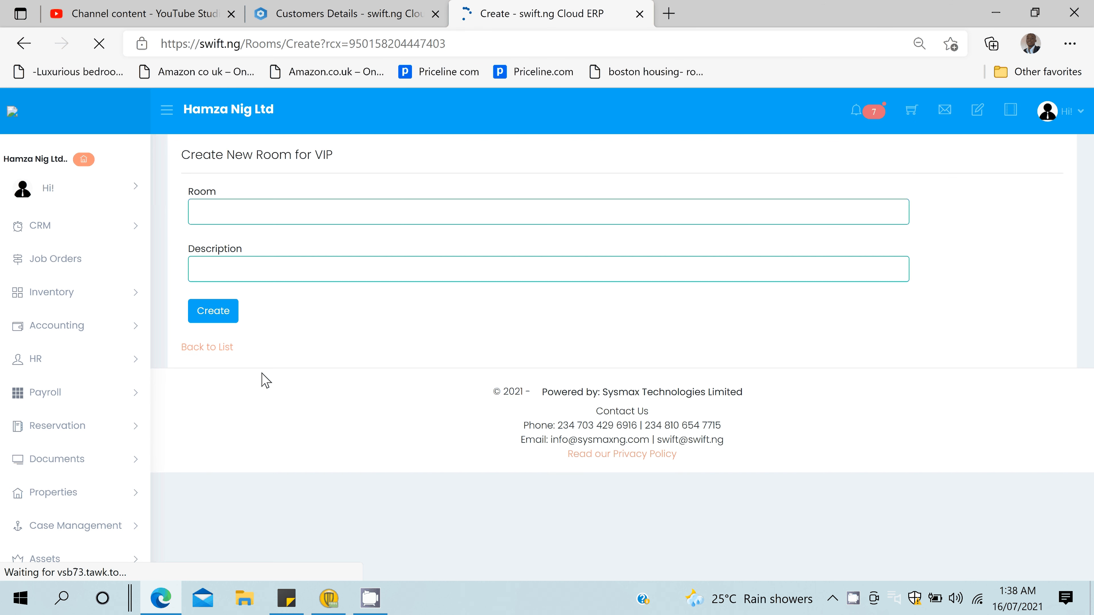
left_click(209, 208)
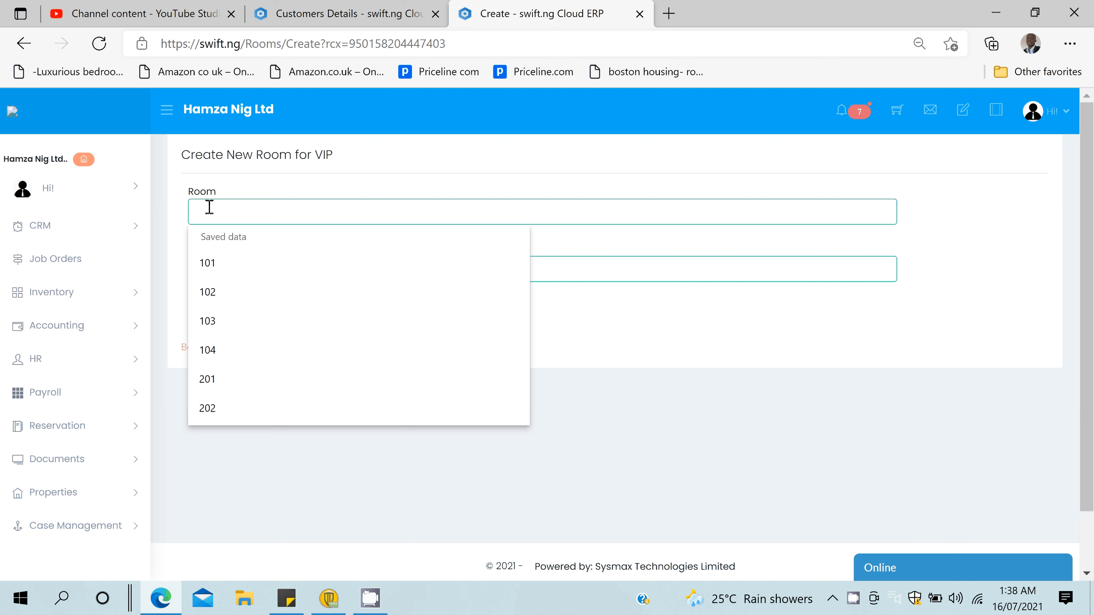
type("v1")
key("BackSpace")
key("BackSpace")
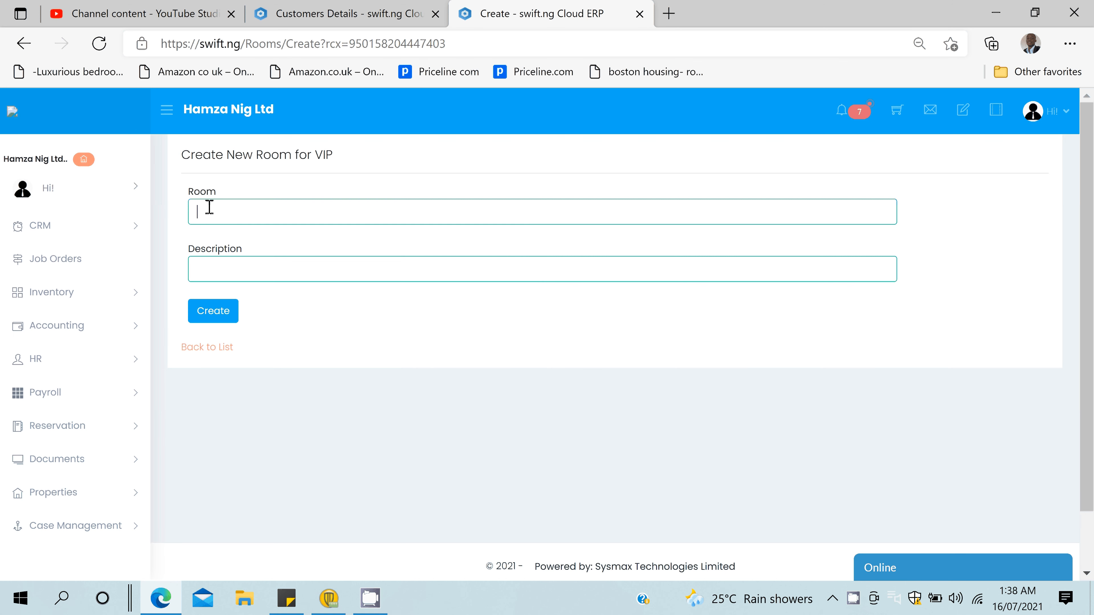
type("V1")
key("Return")
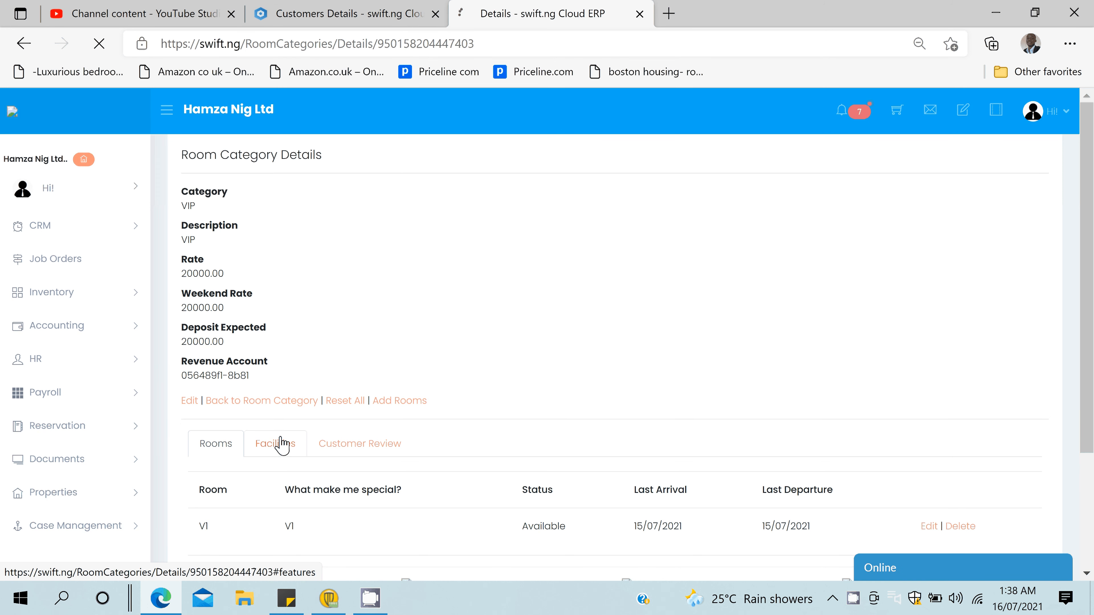
Step: Add room V2 with the description V2 to the VIP category
left_click(206, 211)
type("V")
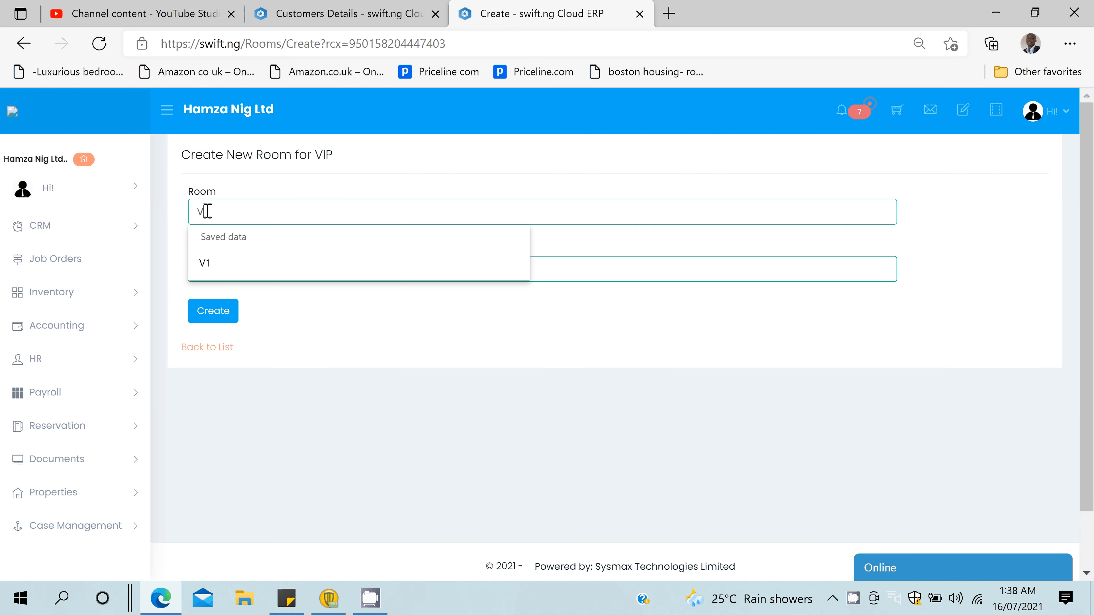
type("2")
key("Tab")
type("v2\\")
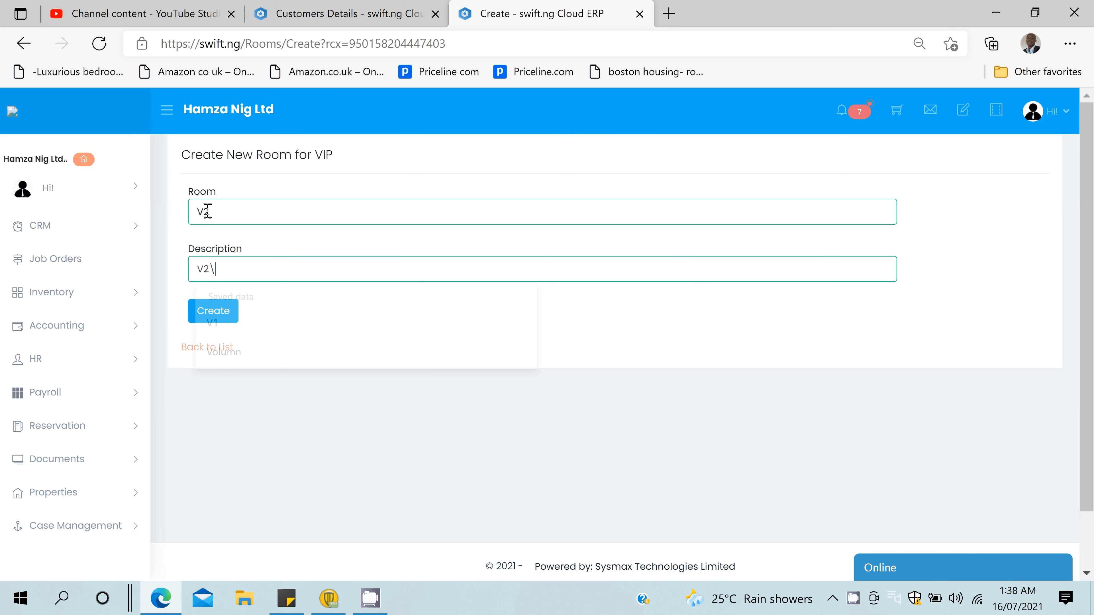
key("BackSpace")
key("BackSpace")
key("BackSpace")
type("V2")
key("Return")
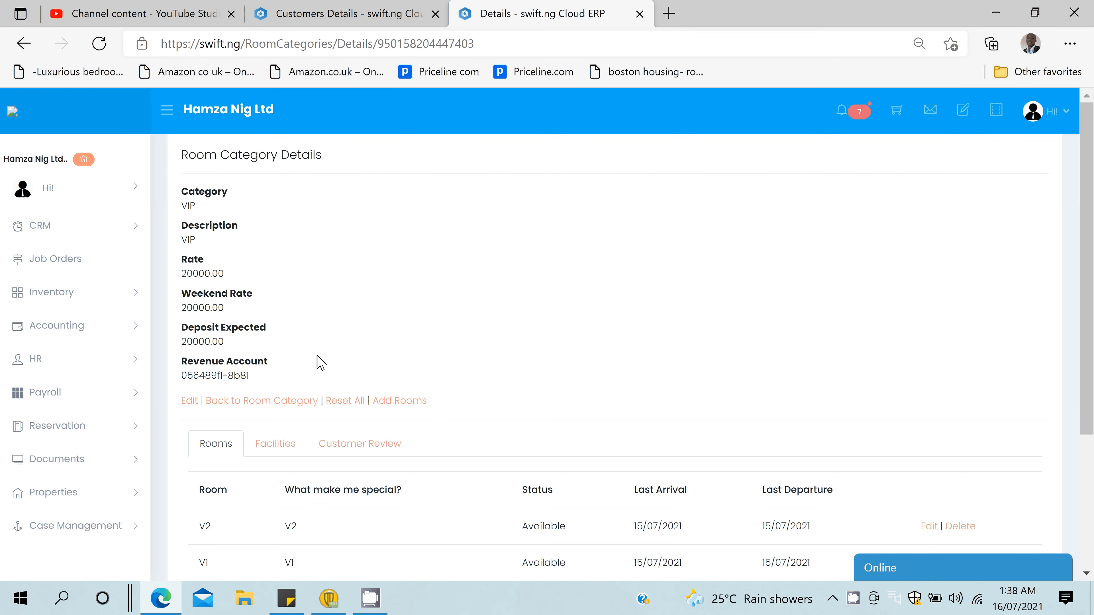
Step: Review the VIP category's facilities, customer reviews and picture upload slots, and return to the room categories list
left_click_drag(270, 416, 294, 446)
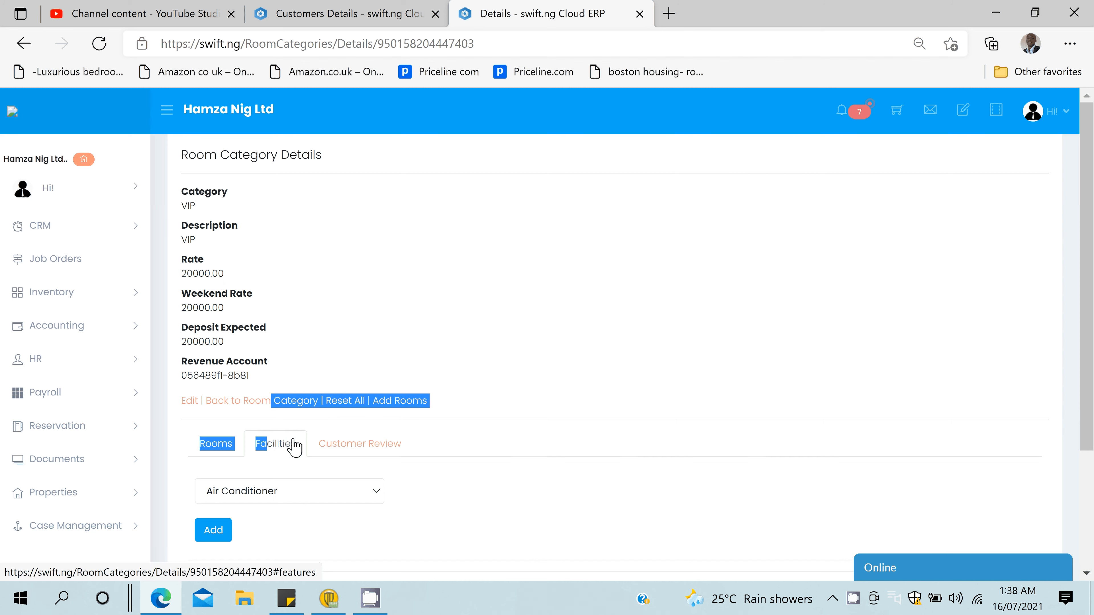
left_click(359, 444)
scroll(350, 286, "down", 3)
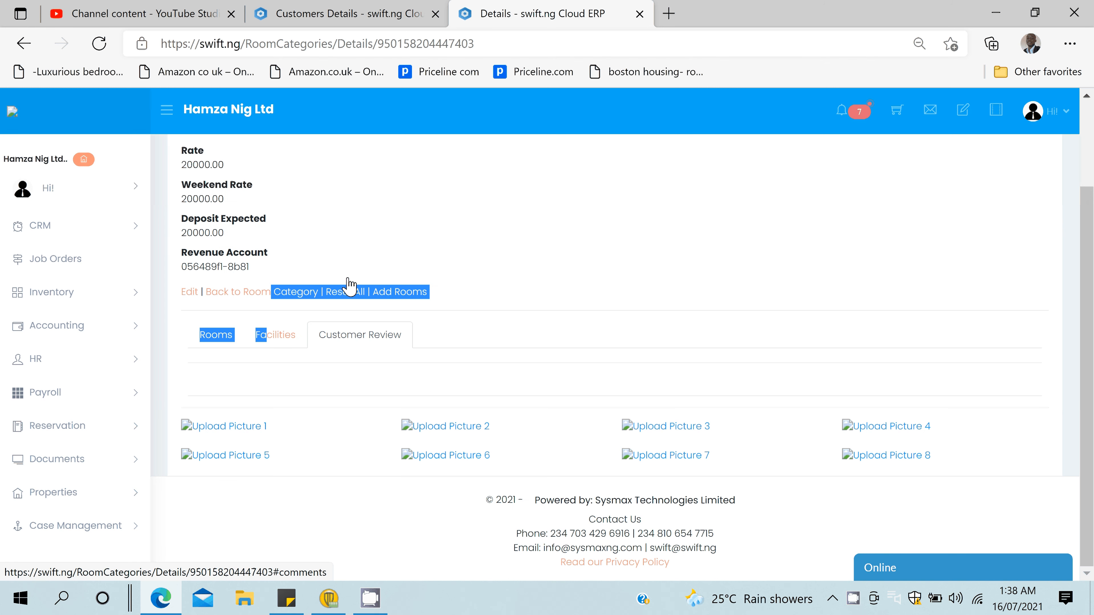
left_click(282, 335)
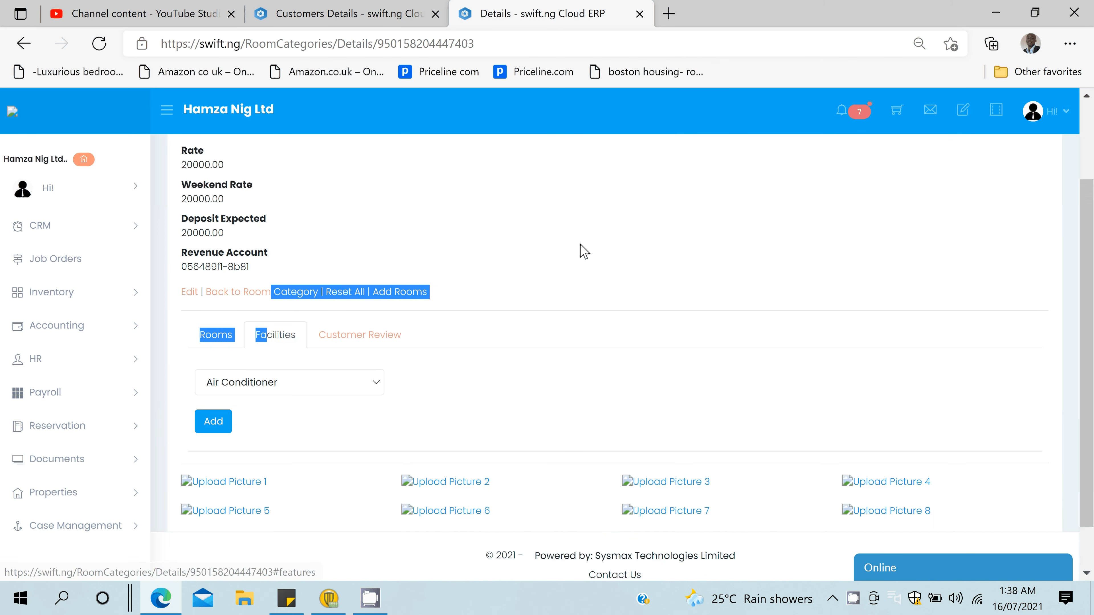
left_click(580, 245)
scroll(580, 245, "down", 2)
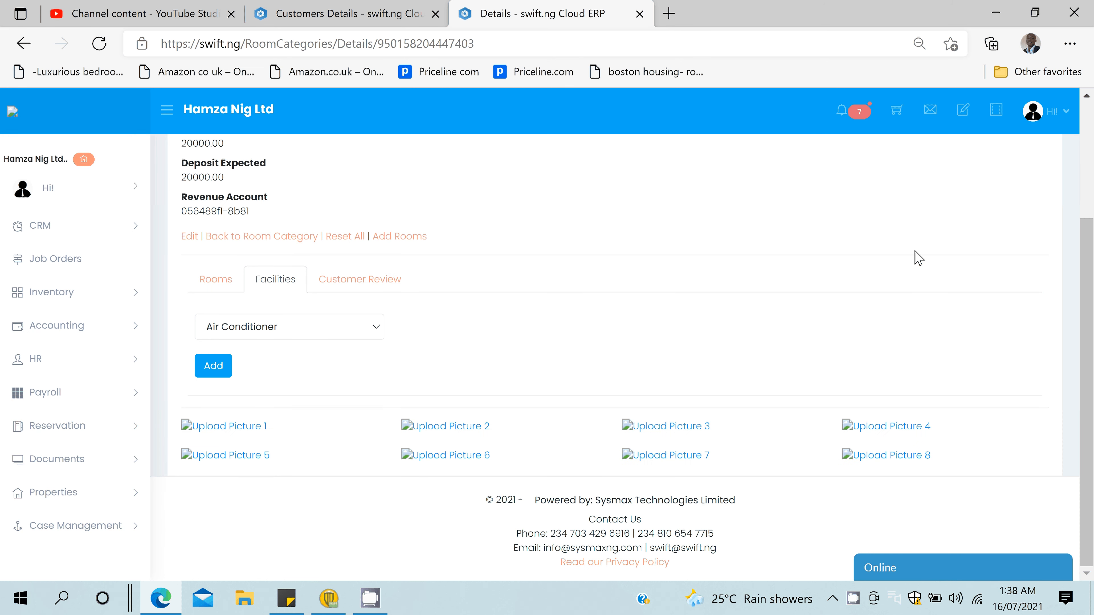
scroll(917, 258, "up", 3)
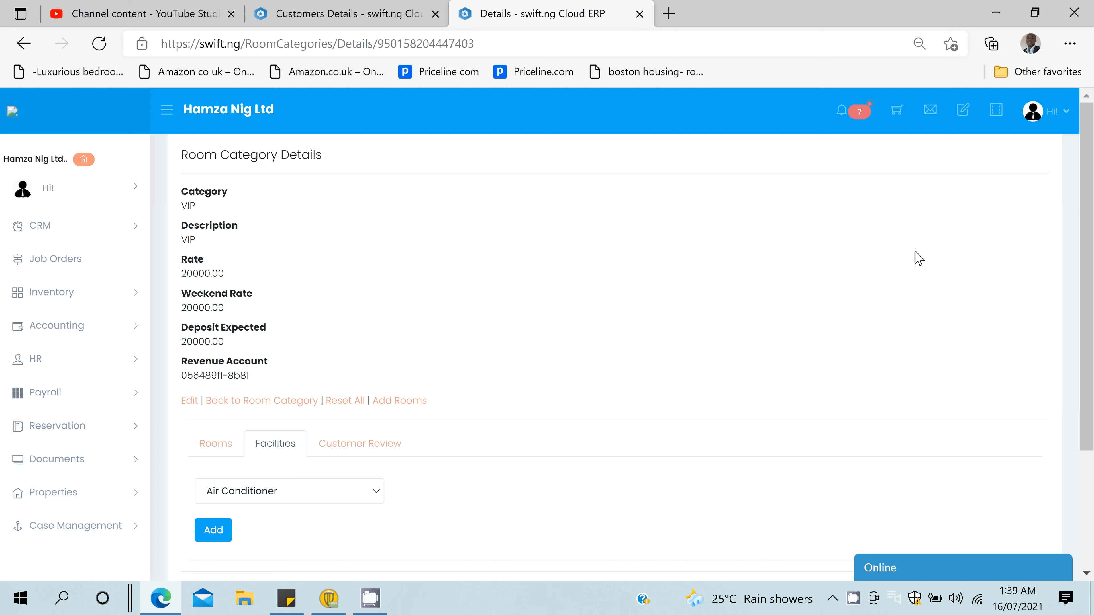
left_click(370, 450)
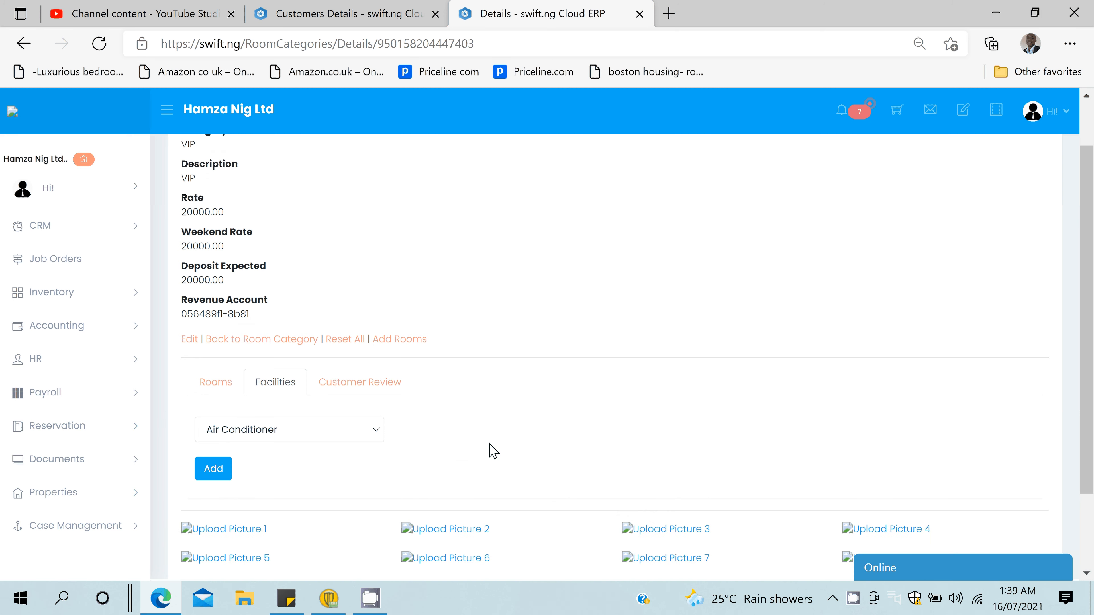
scroll(492, 451, "down", 3)
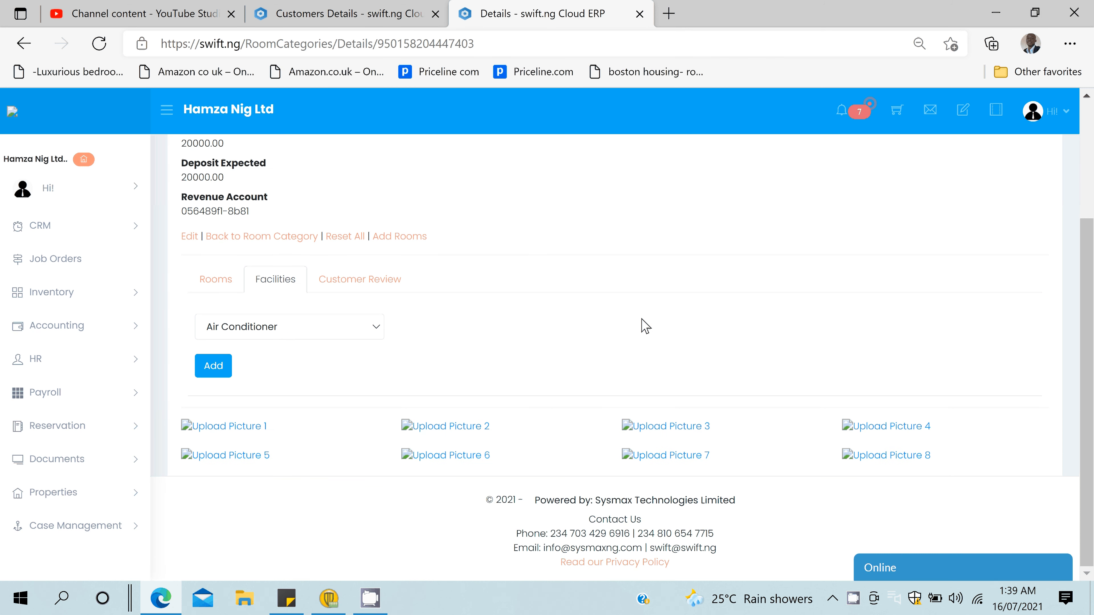
scroll(432, 239, "up", 4)
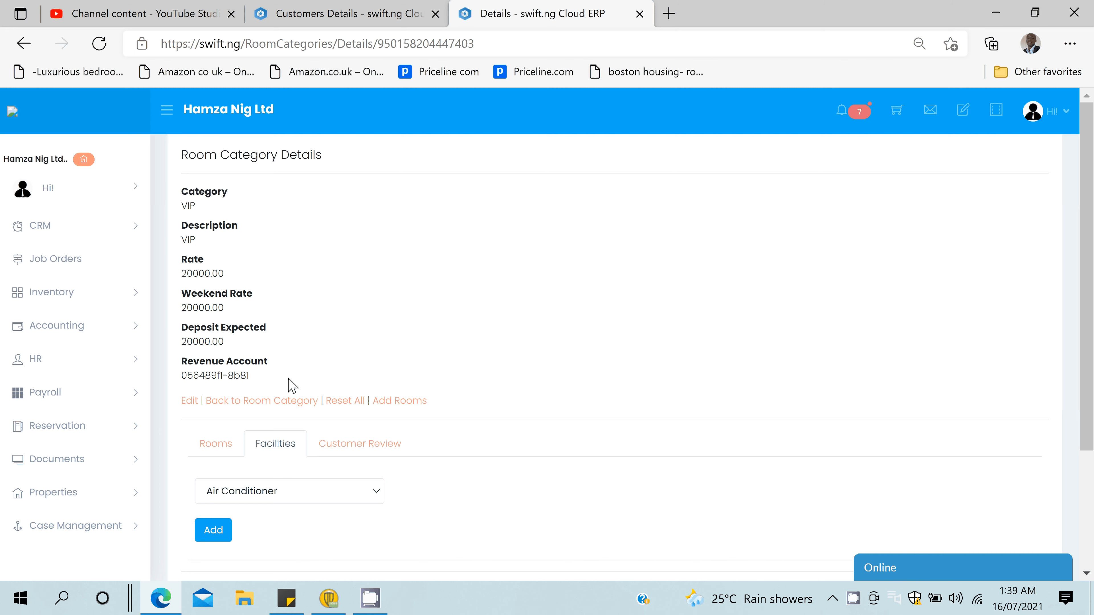
left_click(276, 405)
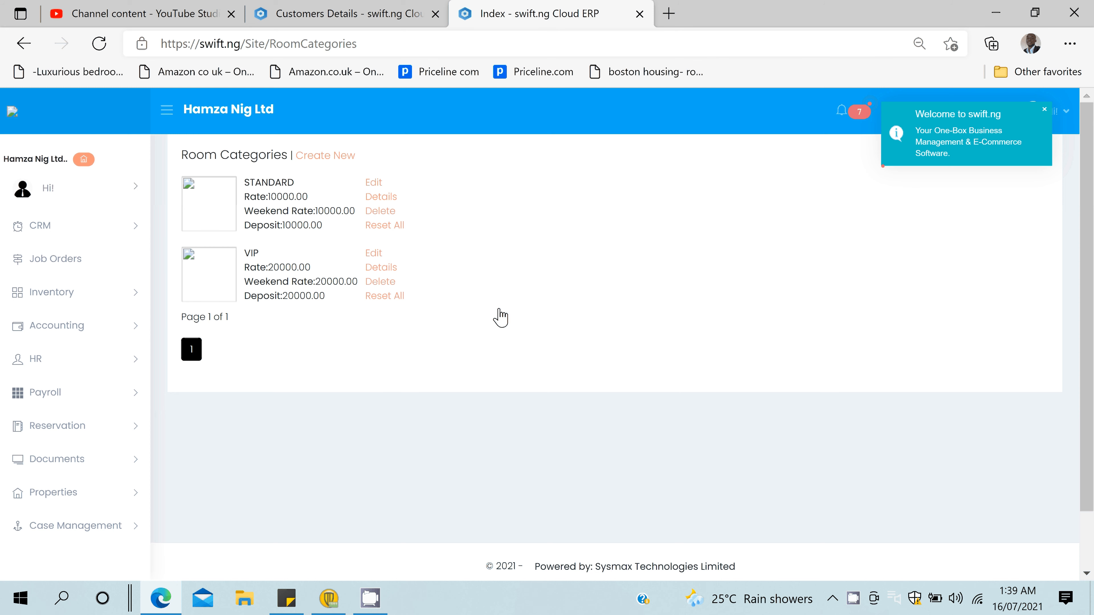